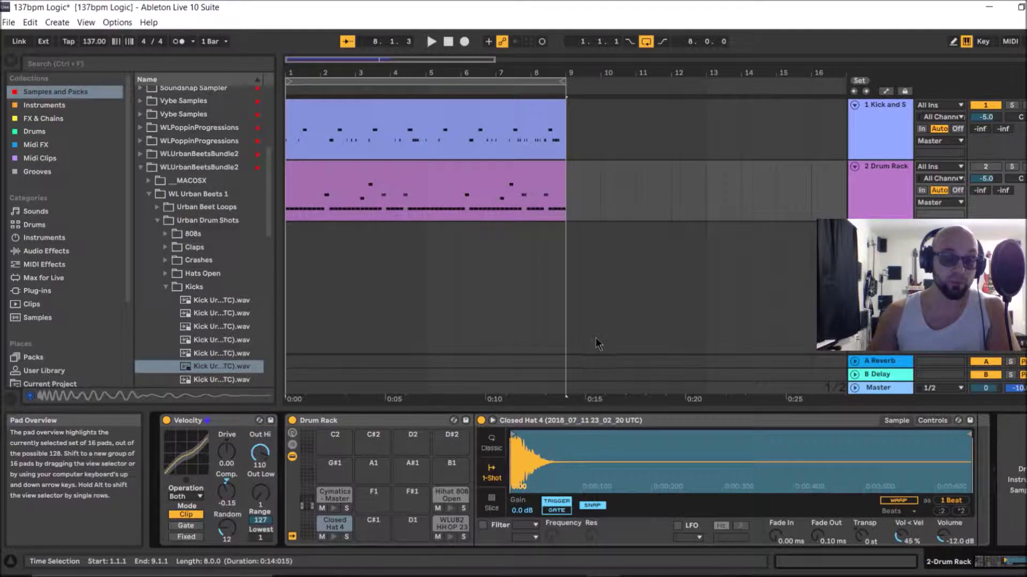
- Add a new MIDI track with an empty Drum Rack and load the Kick Urban 06 sample onto pad C1
click(892, 192)
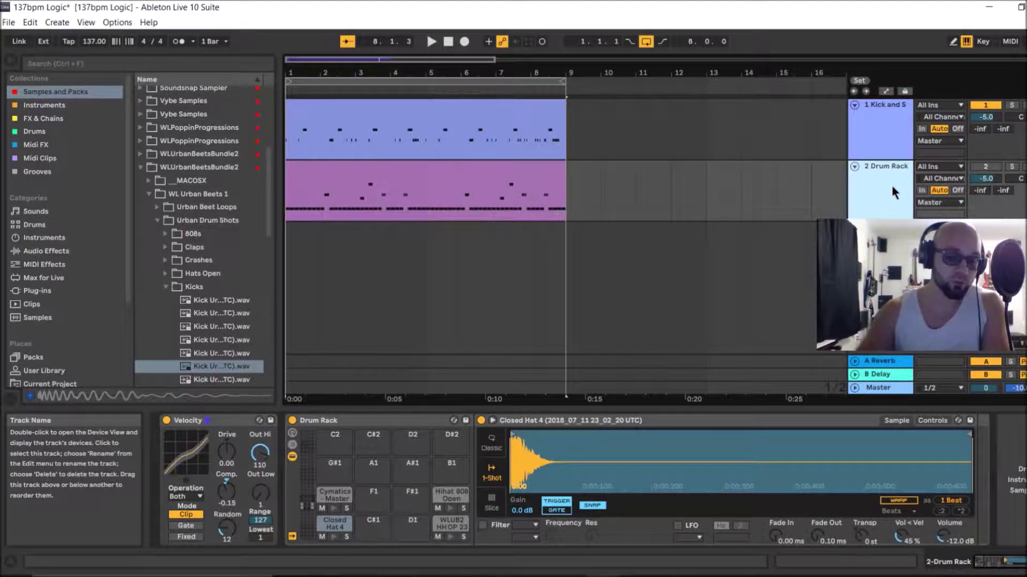
key(ctrl+shift+t)
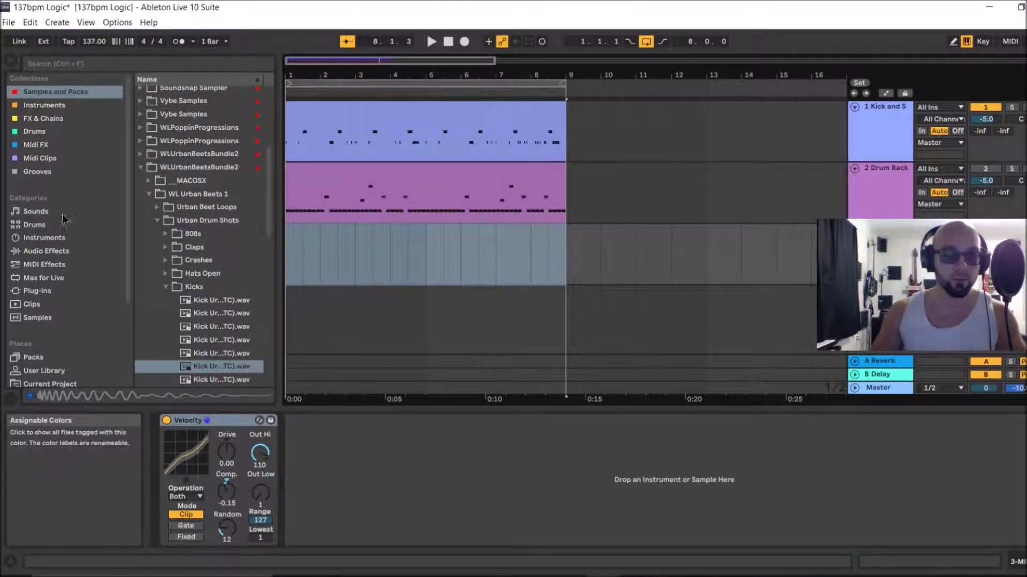
click(48, 239)
drag(185, 117, 317, 458)
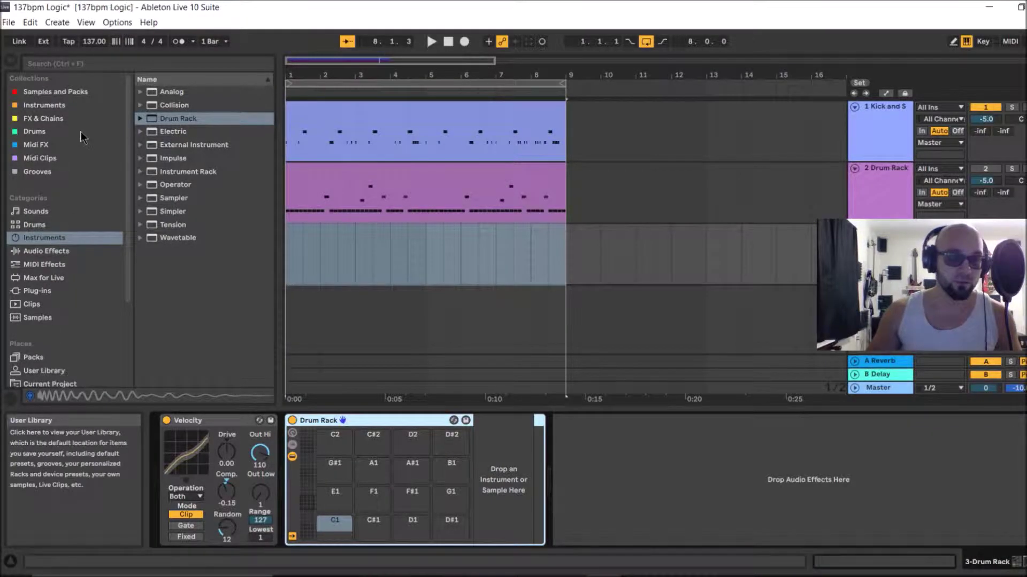
click(65, 96)
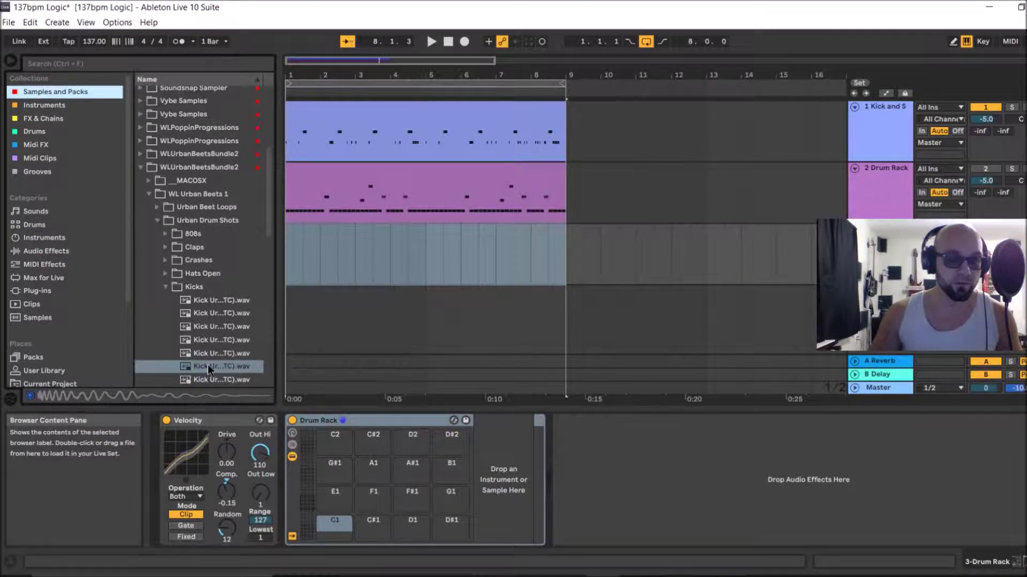
drag(208, 365, 331, 529)
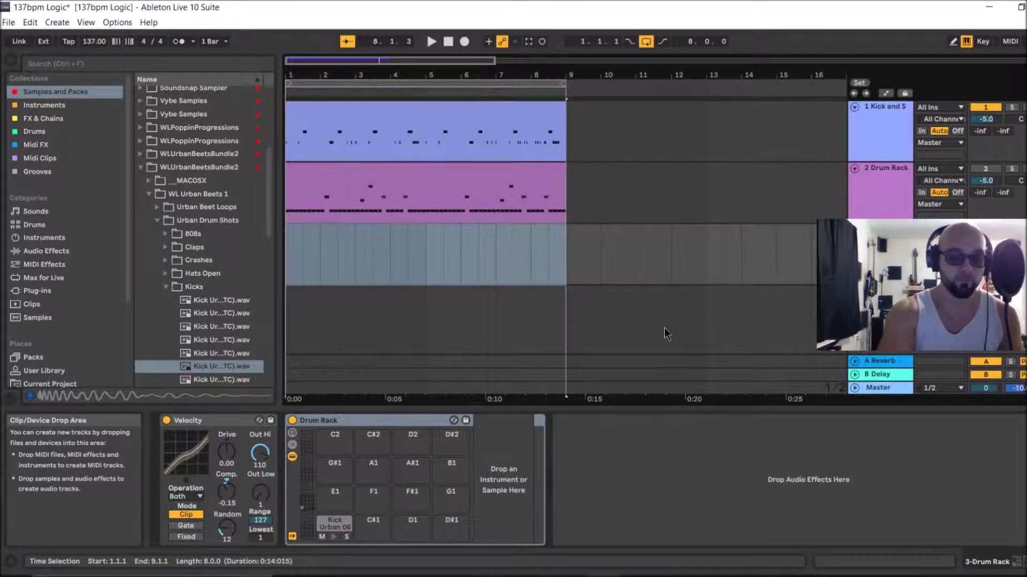
- Shift the keyboard octave down, play the Kick Urban 06 pad twice, then select empty pad D1
key(z)
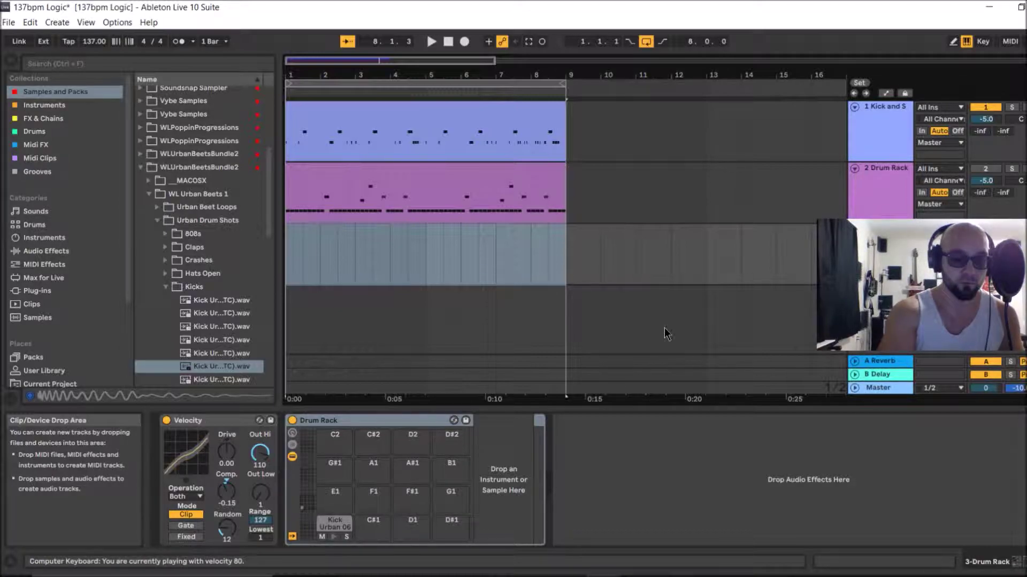
key(a)
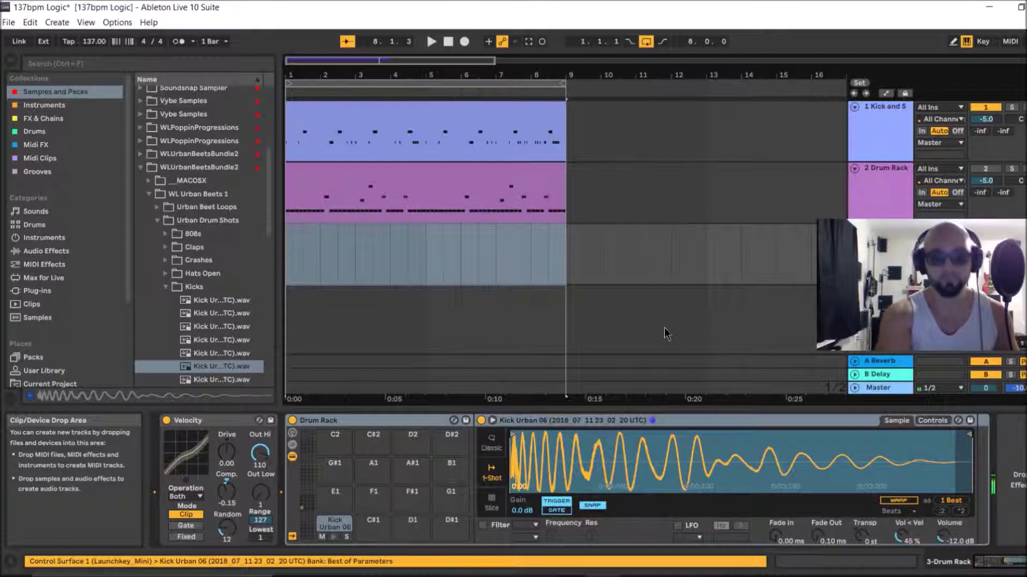
key(a)
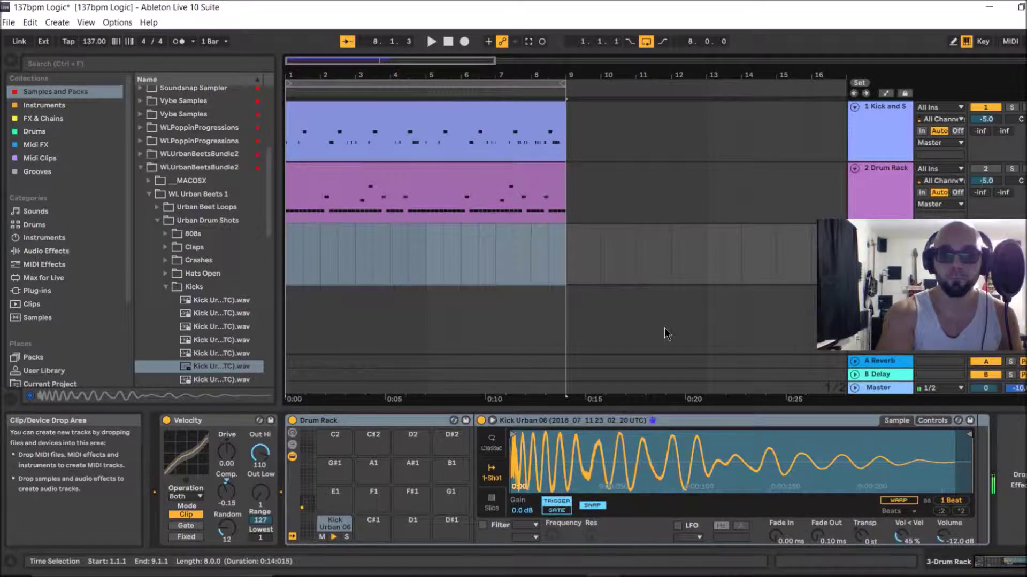
click(405, 526)
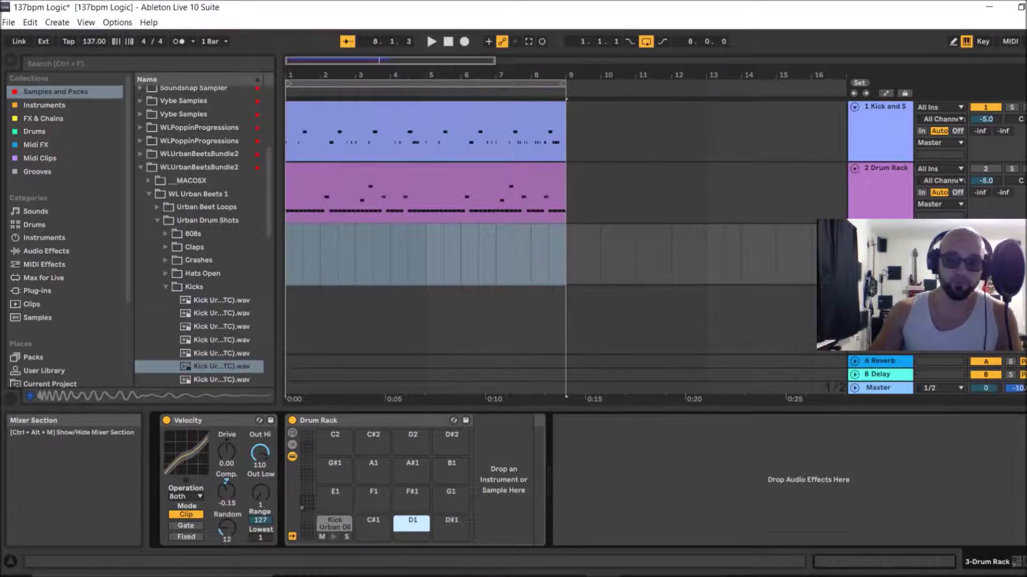
- Remove the extra kick track and show the Kick and Snare CP device chain from its start
click(882, 235)
click(886, 140)
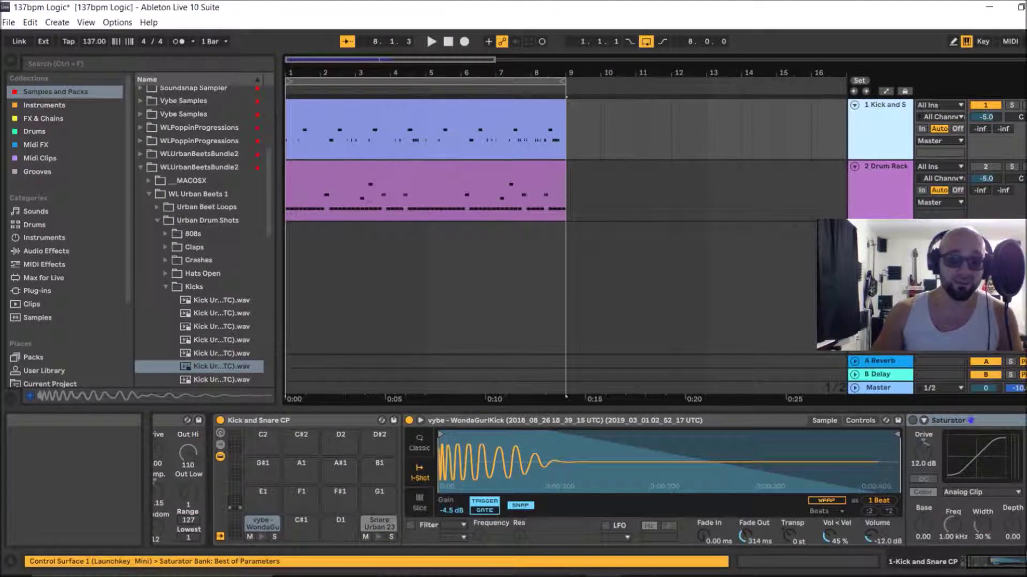
click(973, 571)
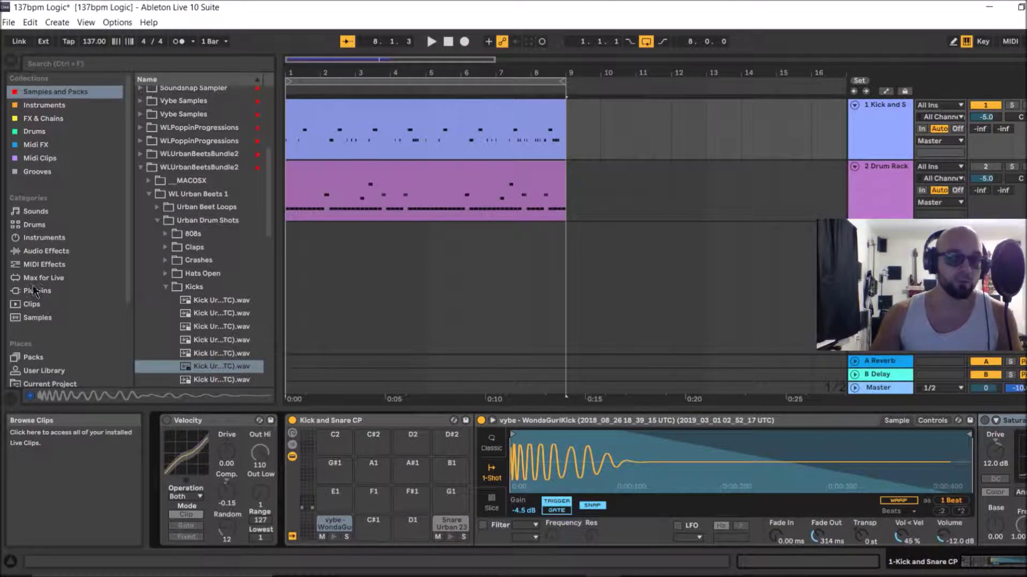
- Switch on the Velocity MIDI effect (Random 12) ahead of the Kick and Snare CP rack
click(47, 265)
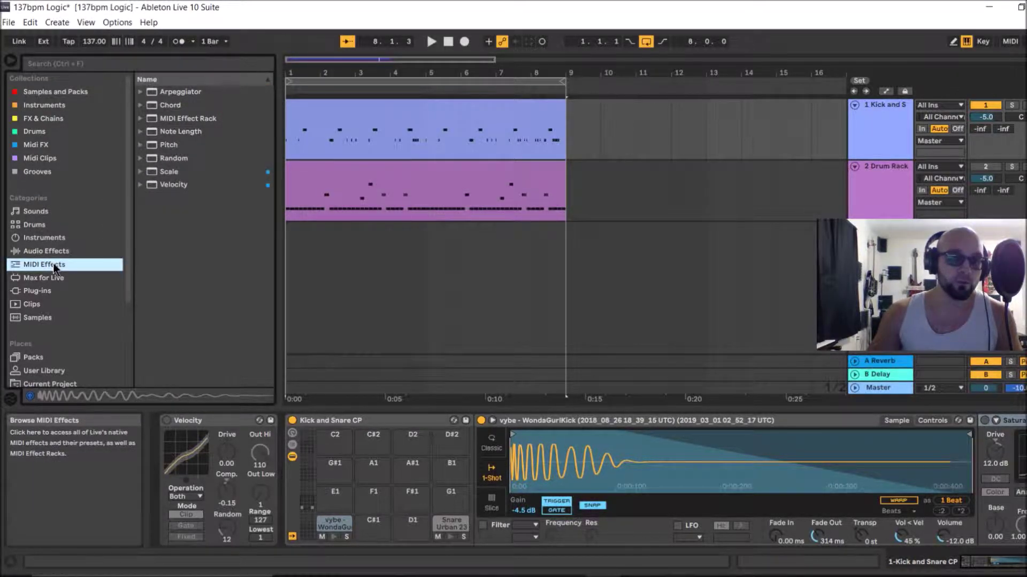
click(168, 185)
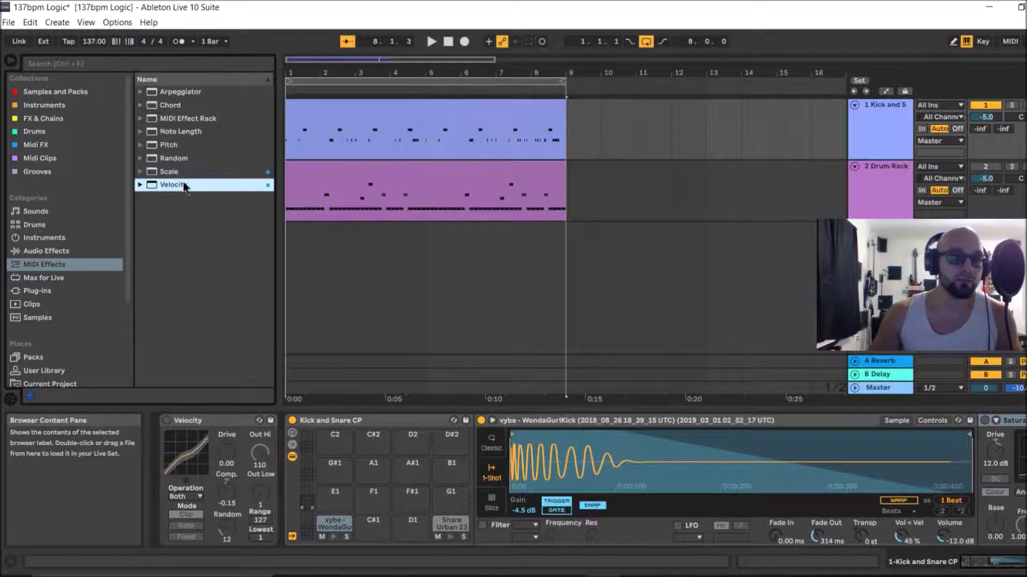
click(188, 421)
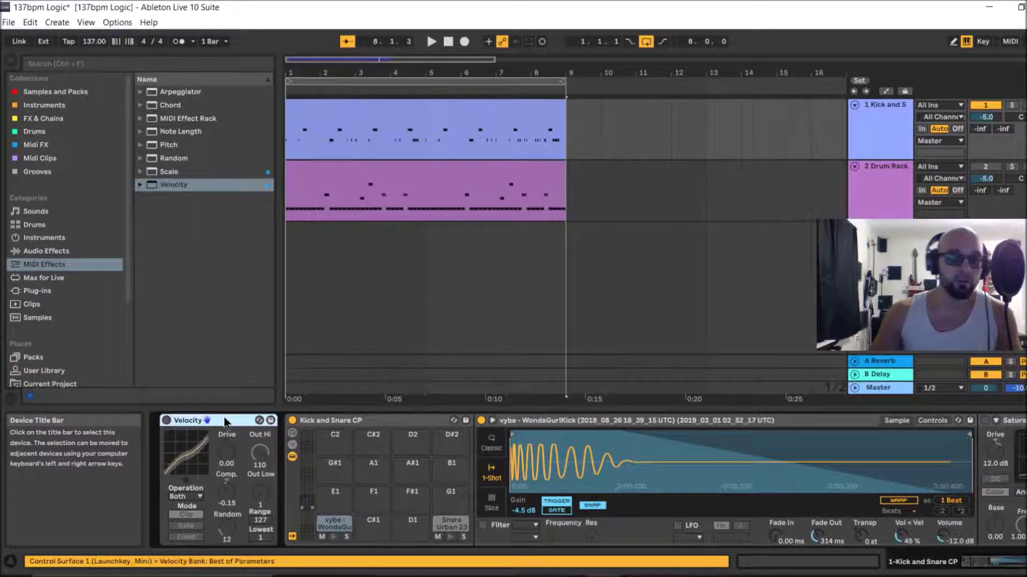
click(168, 420)
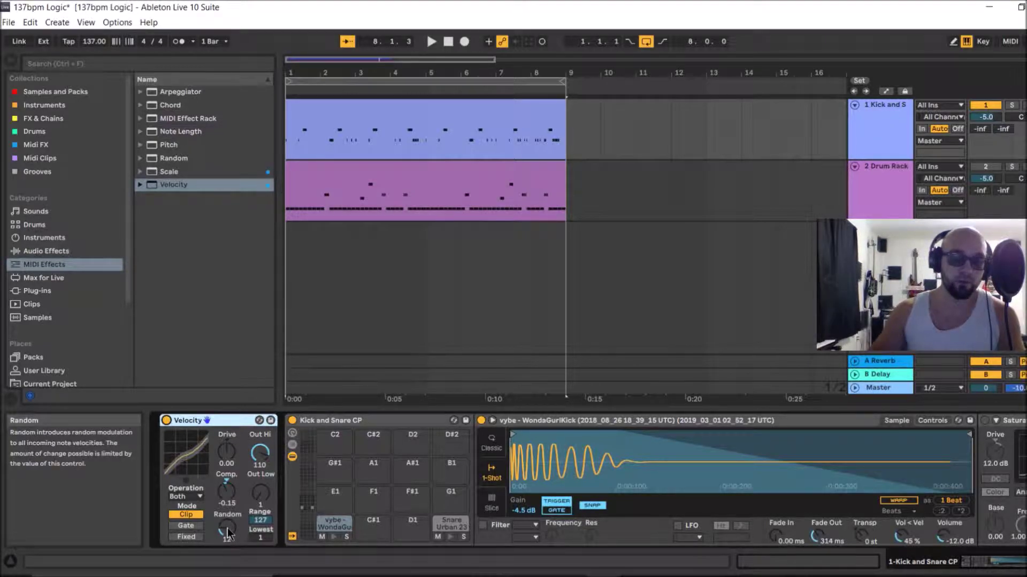
click(481, 134)
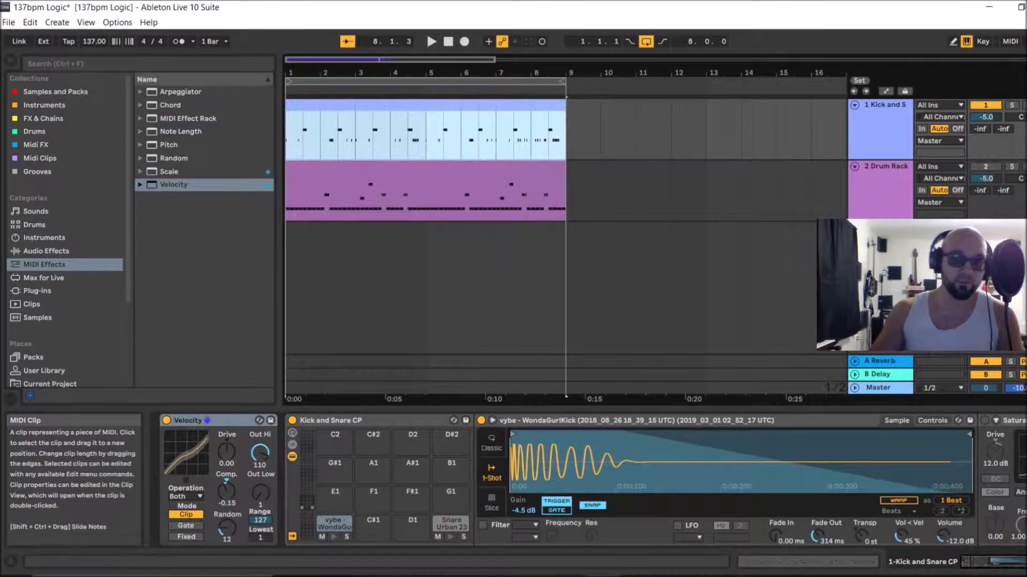
click(820, 567)
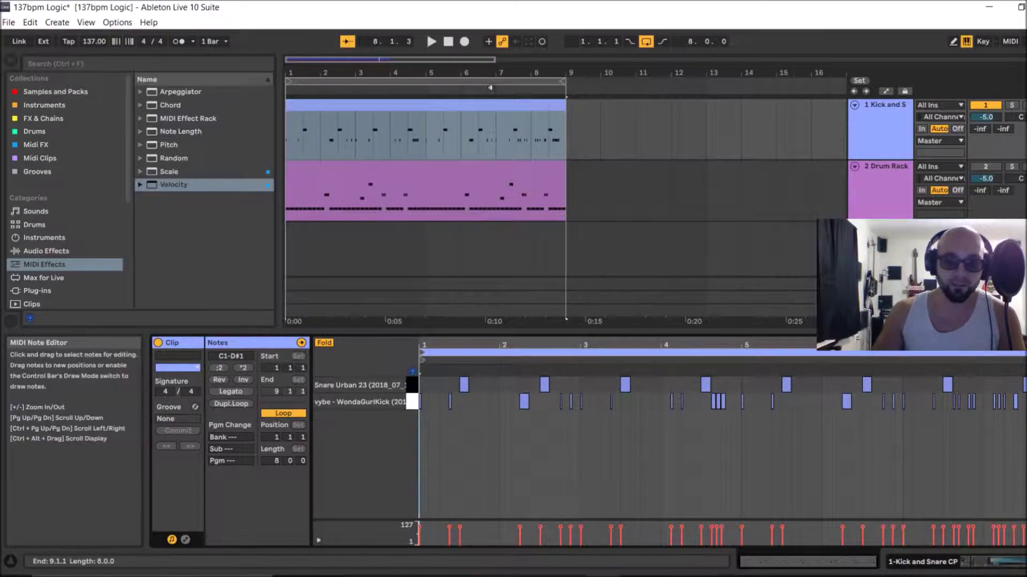
click(407, 111)
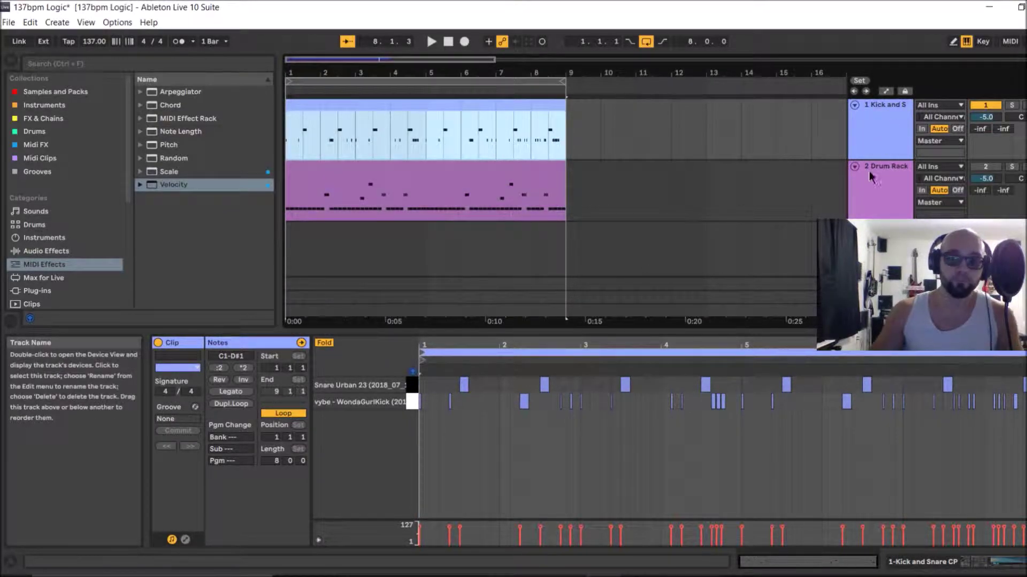
double_click(891, 127)
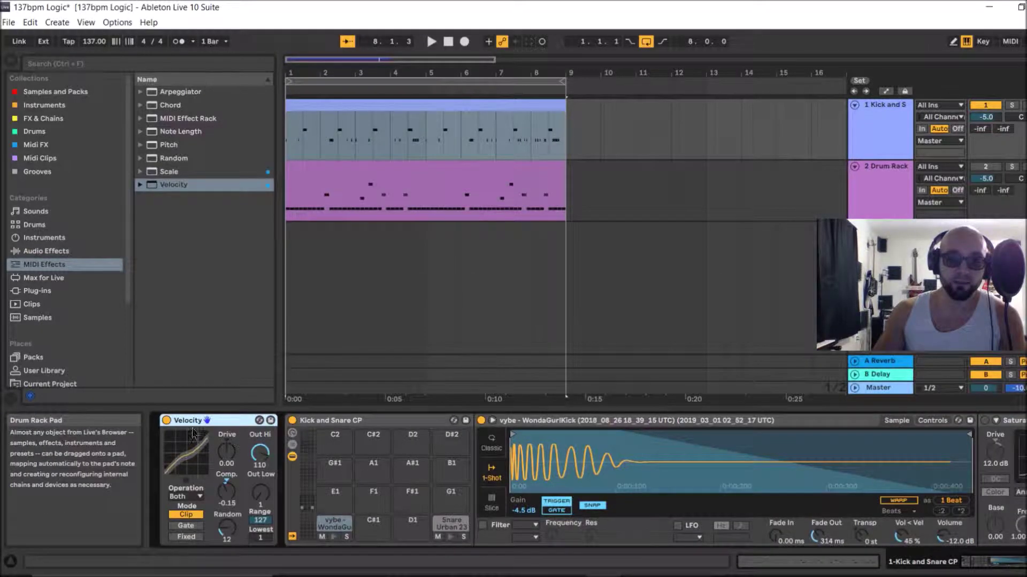
click(323, 111)
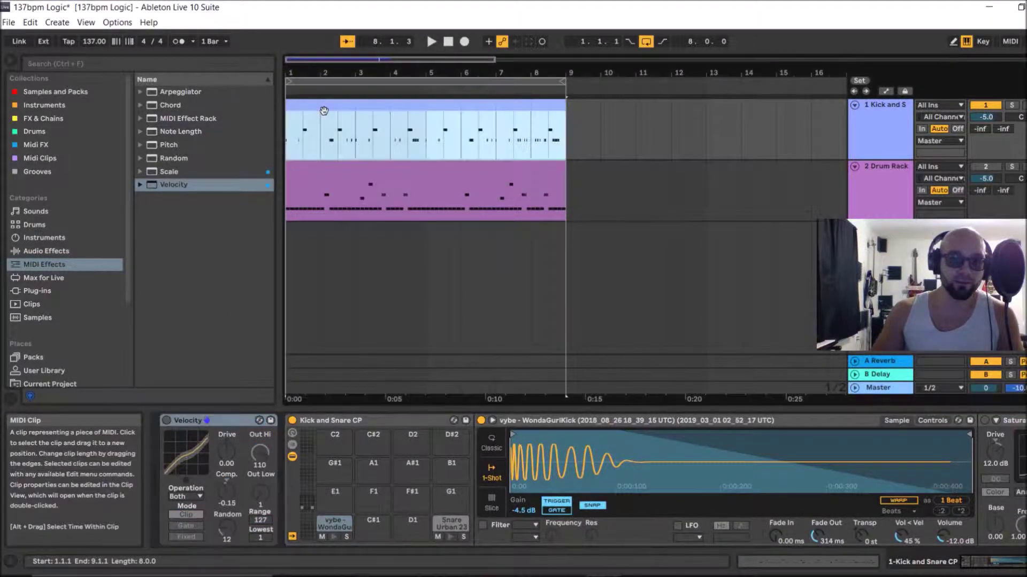
key(space)
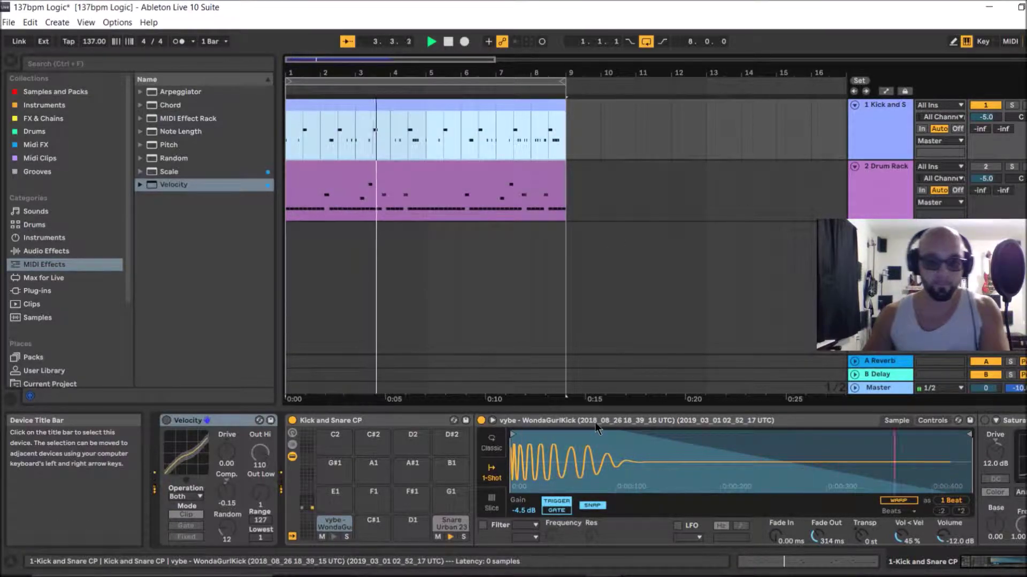
key(space)
click(166, 420)
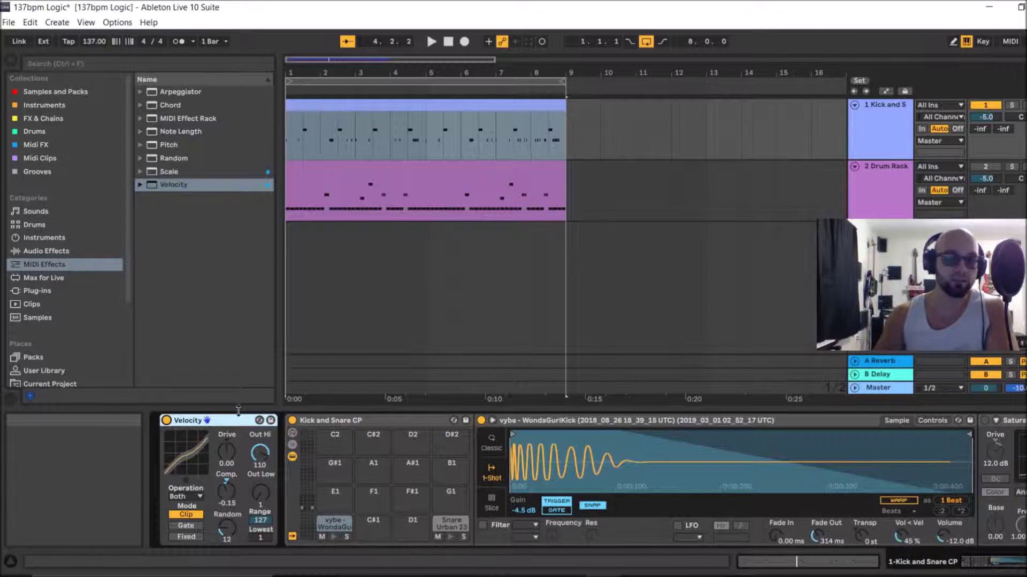
key(space)
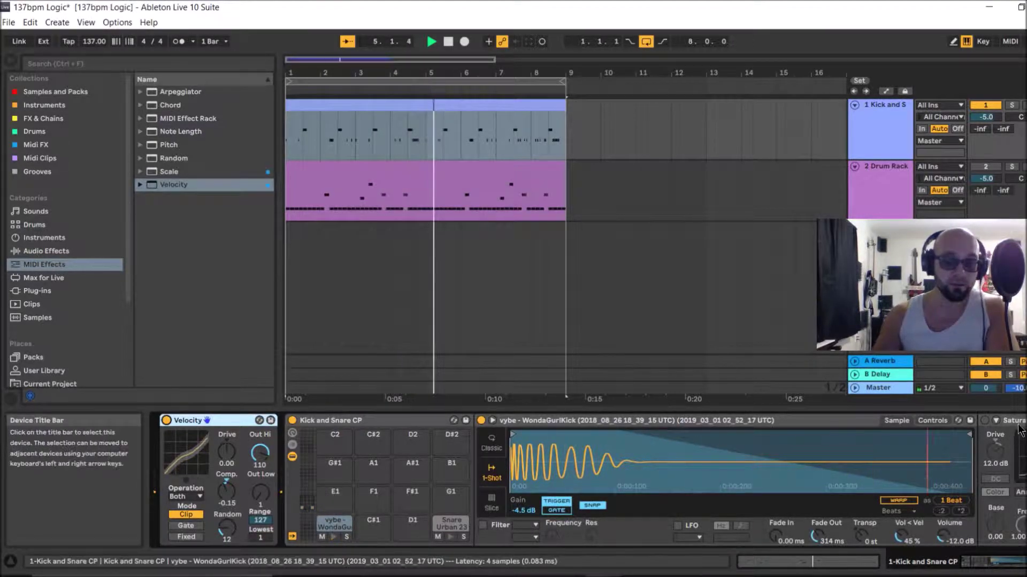
key(space)
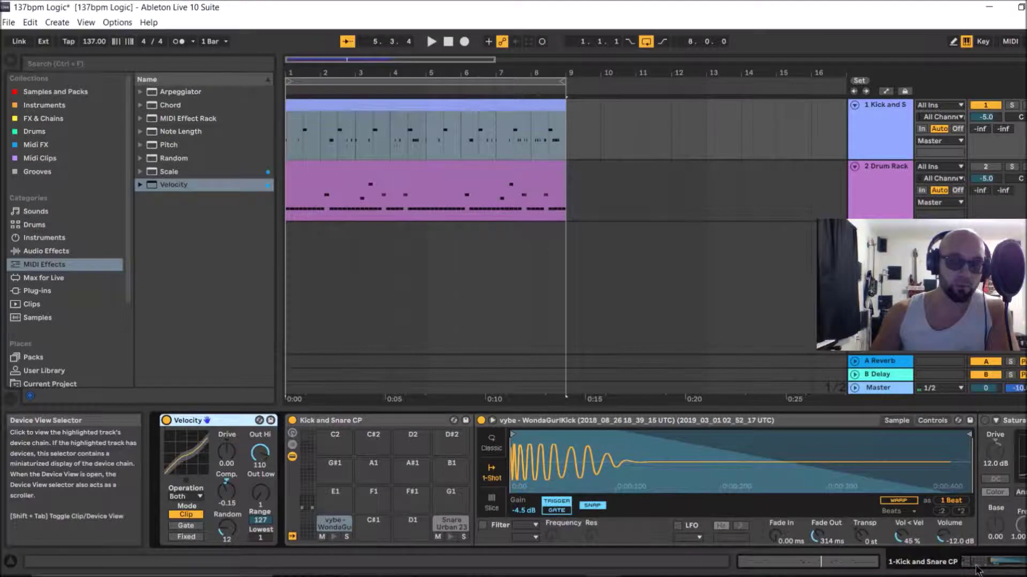
- Scroll the device chain to the Saturator, enable it, and play the beat to hear the saturation
click(992, 570)
drag(992, 570, 979, 572)
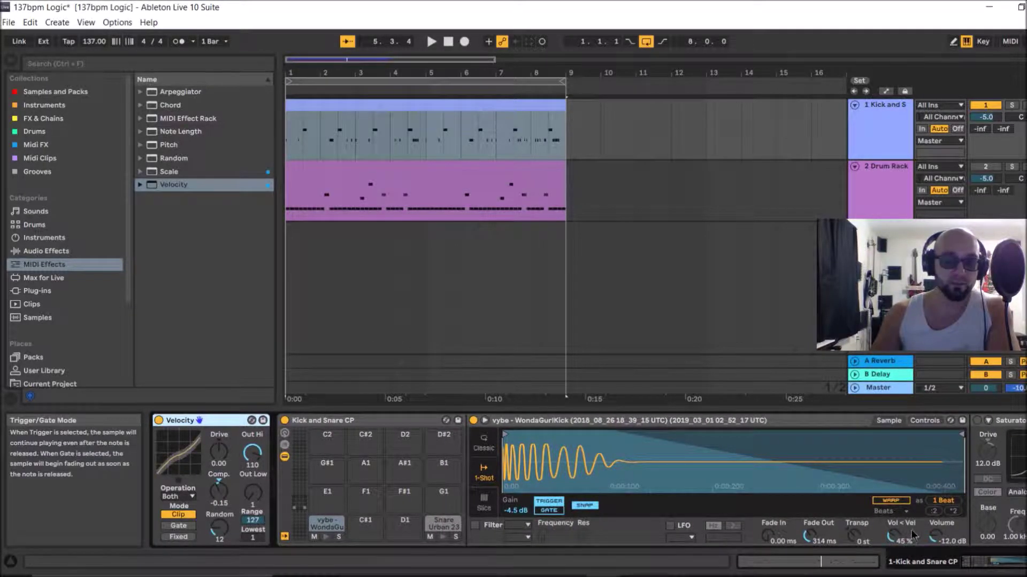
click(1003, 570)
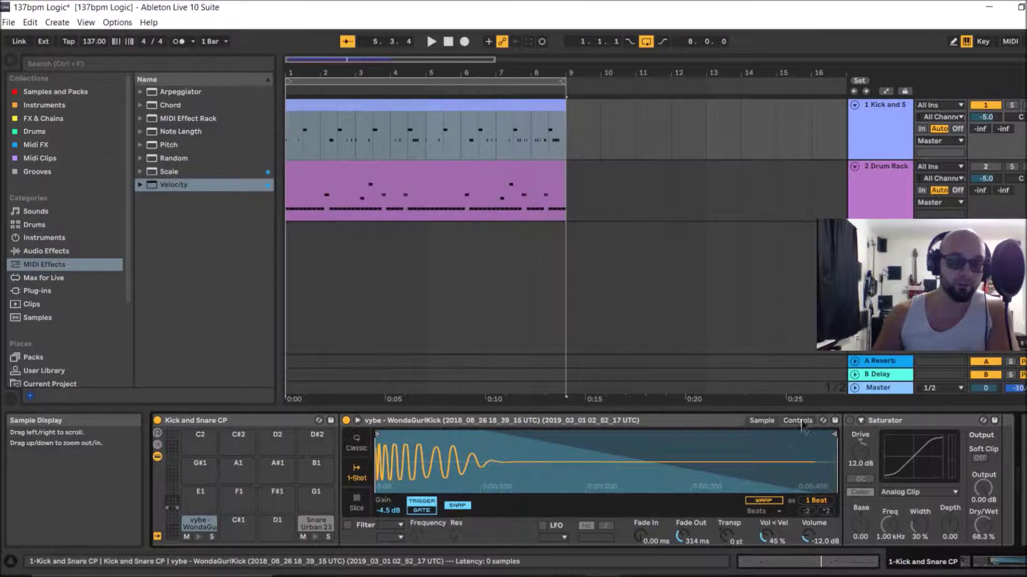
click(849, 420)
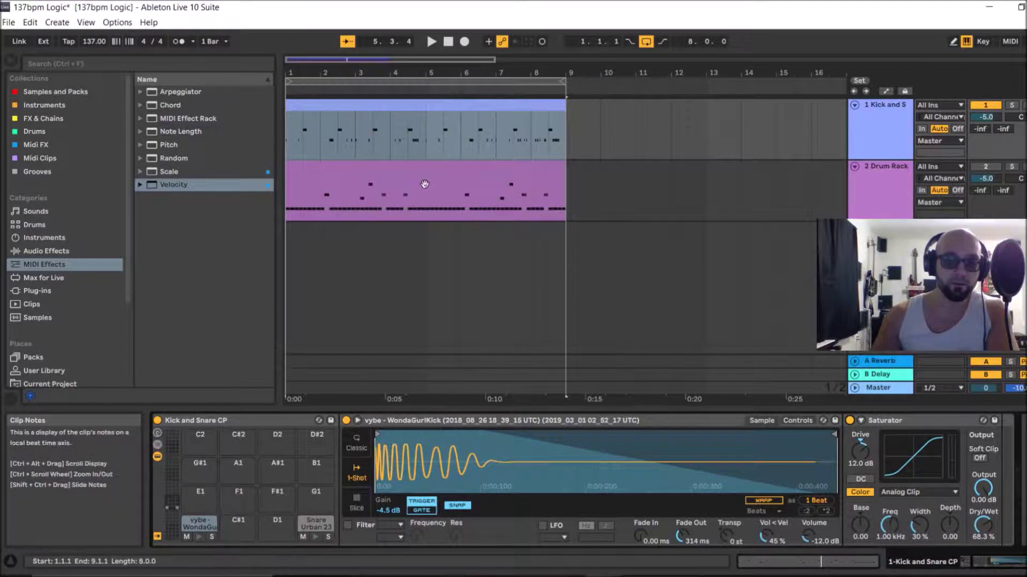
key(space)
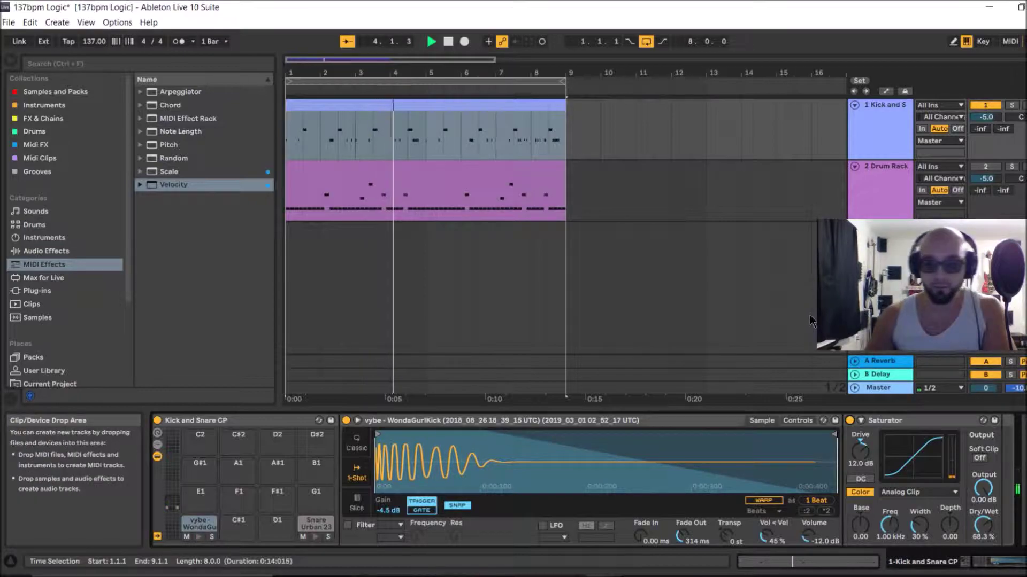
key(space)
click(886, 174)
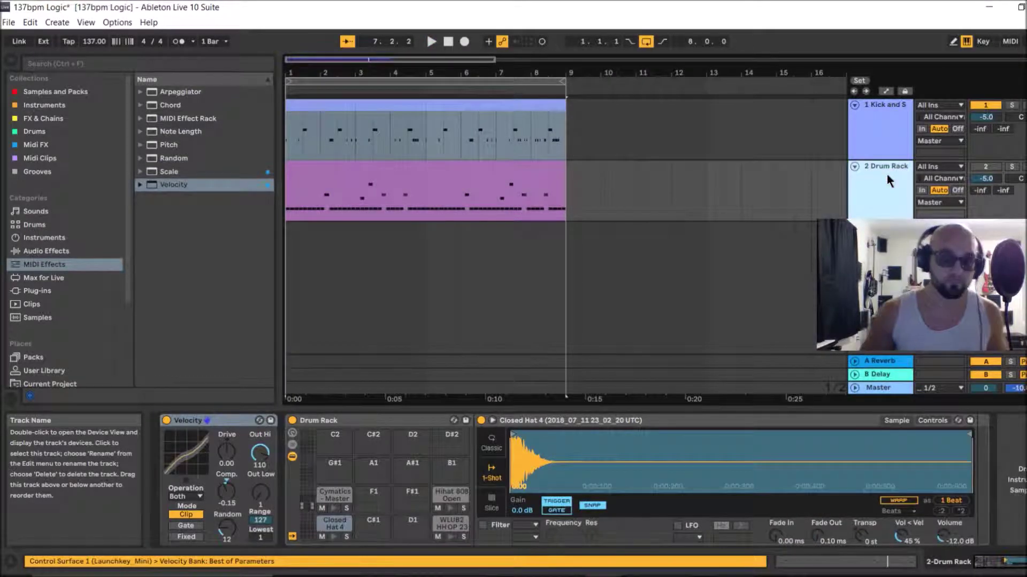
click(983, 167)
click(335, 208)
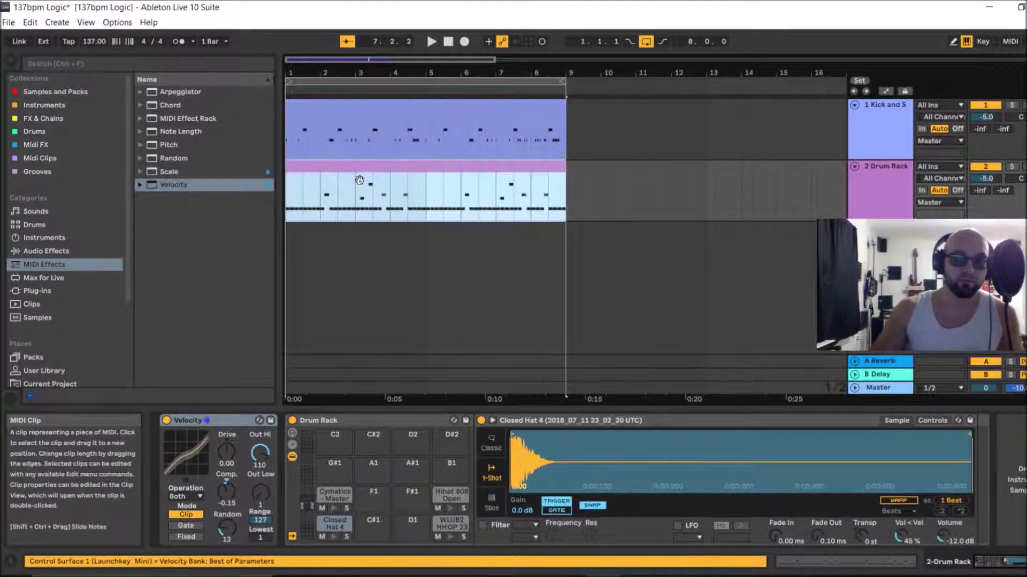
click(876, 175)
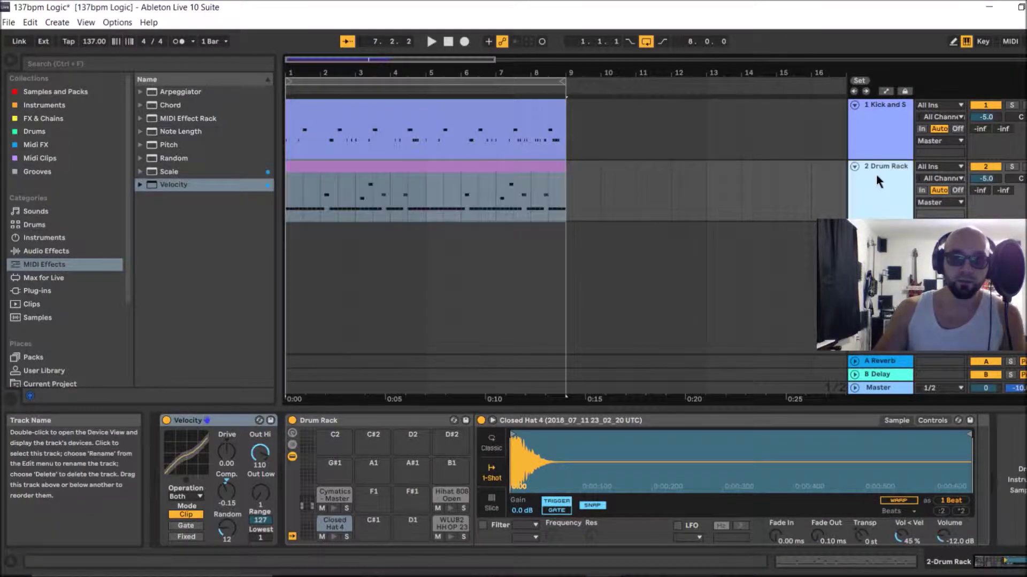
click(335, 506)
click(452, 509)
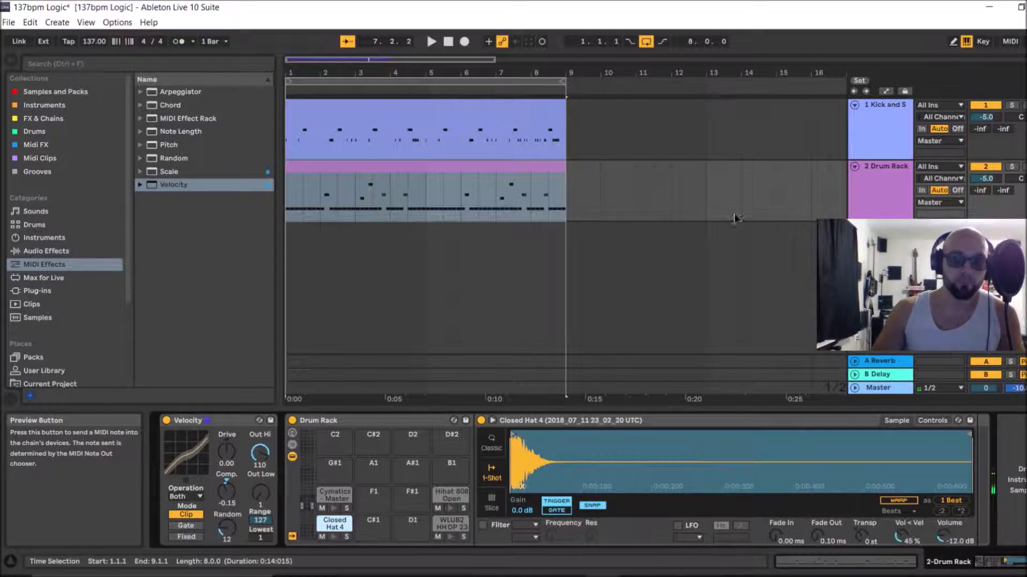
click(535, 203)
key(shift+Tab)
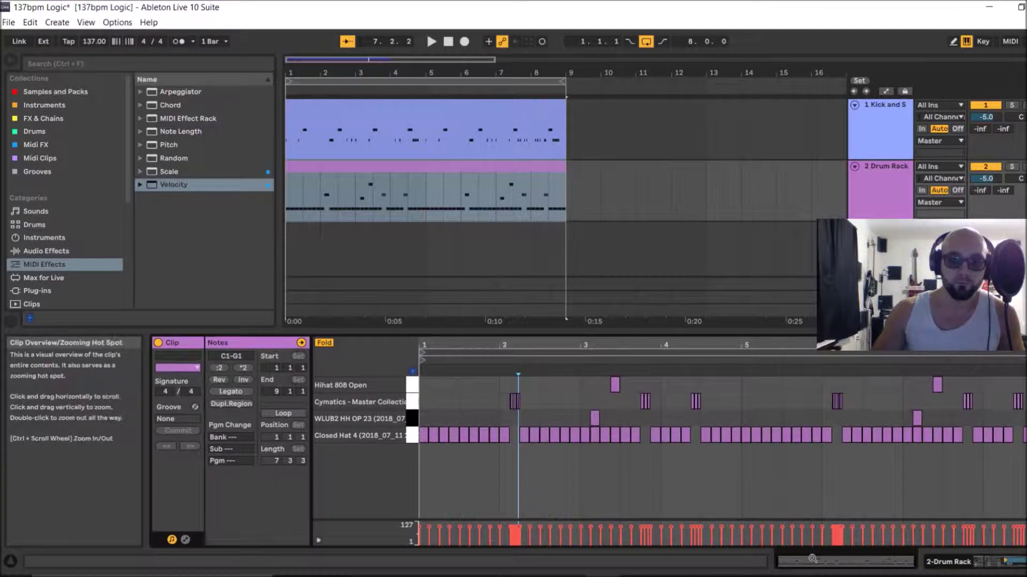
click(889, 178)
click(1005, 561)
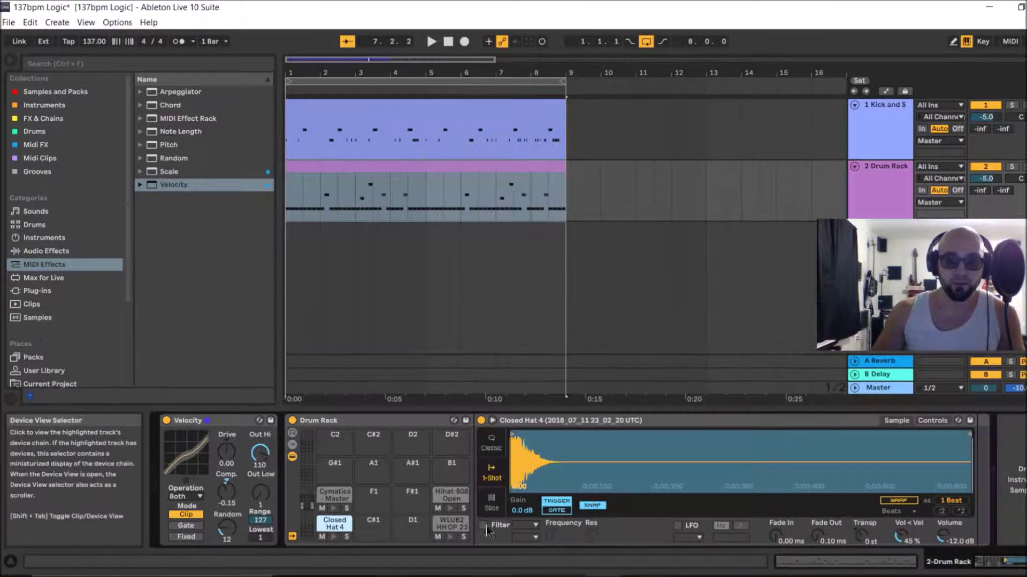
click(168, 420)
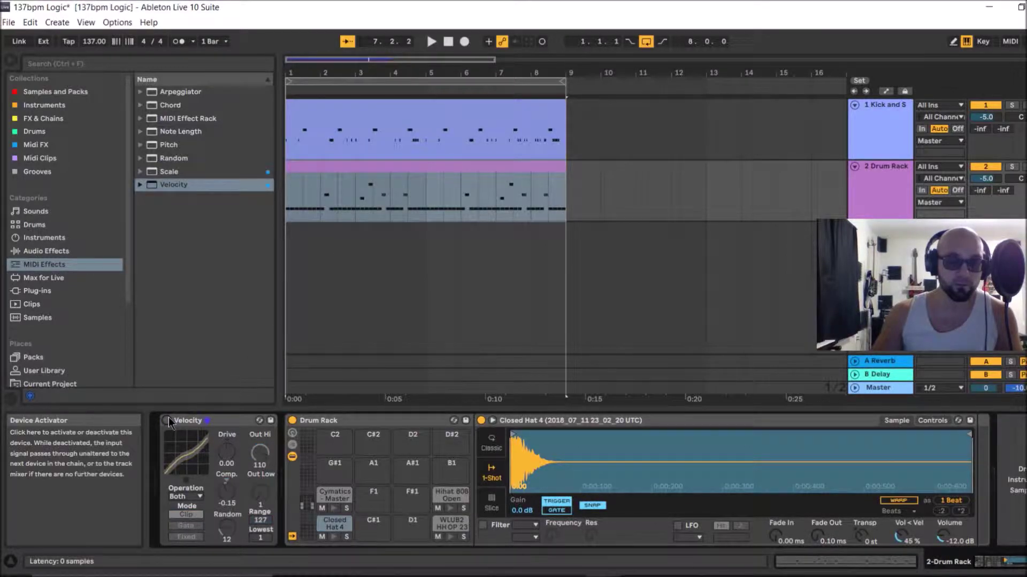
click(363, 167)
key(space)
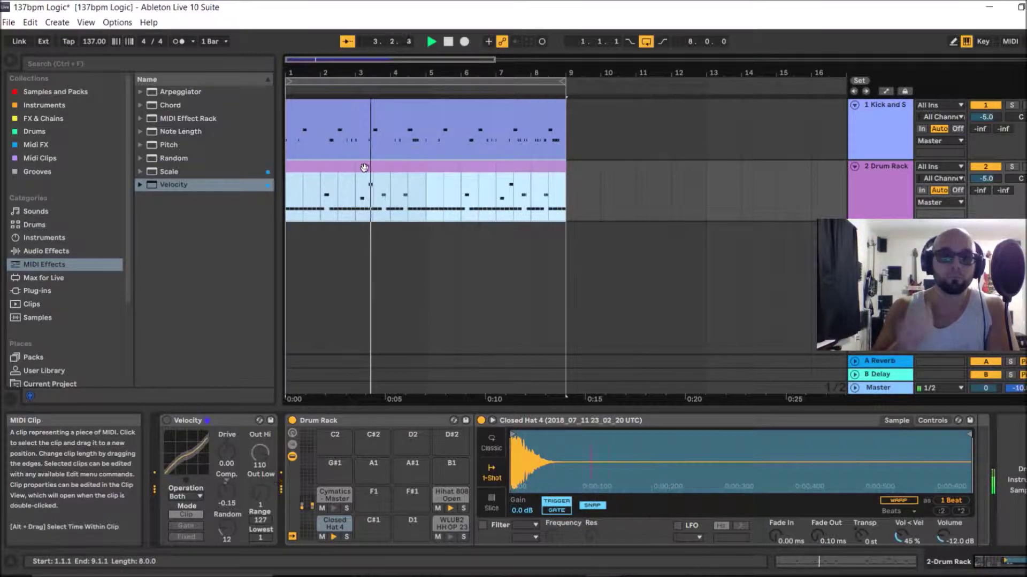
key(space)
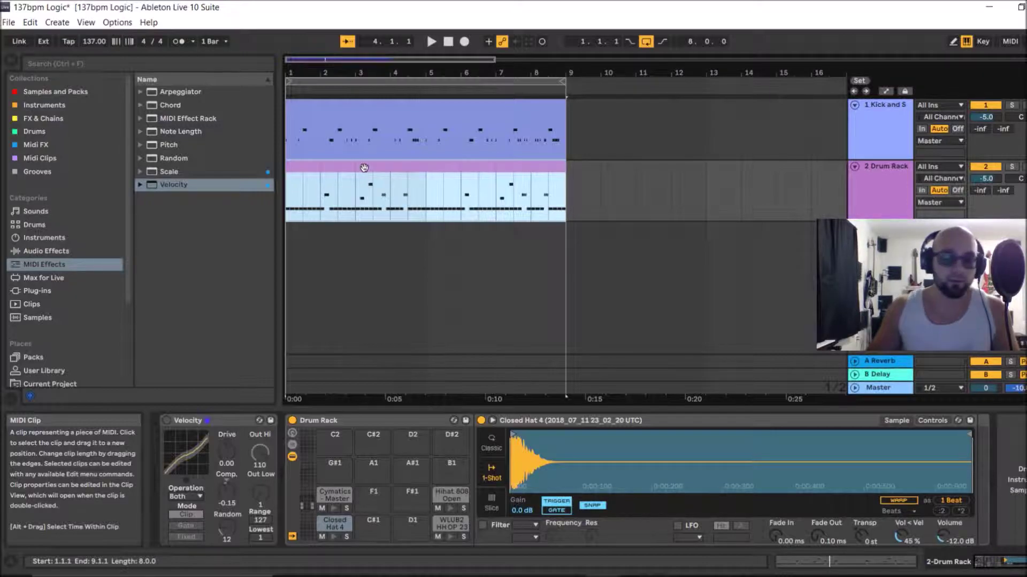
click(167, 420)
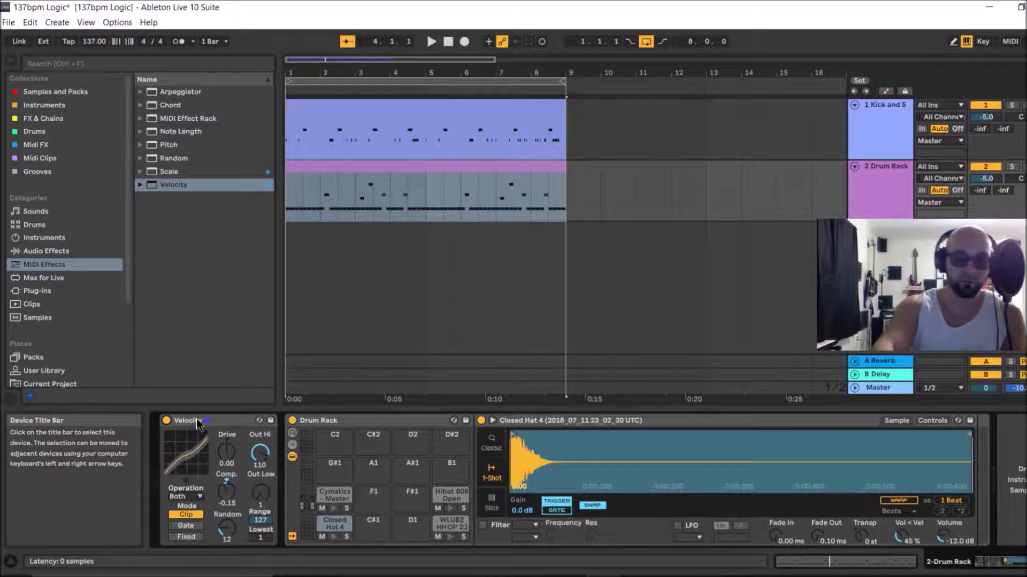
- Play the beat, select the Cymatics Master hi-hat pad, and audition its clip from bars 1 and 2
key(space)
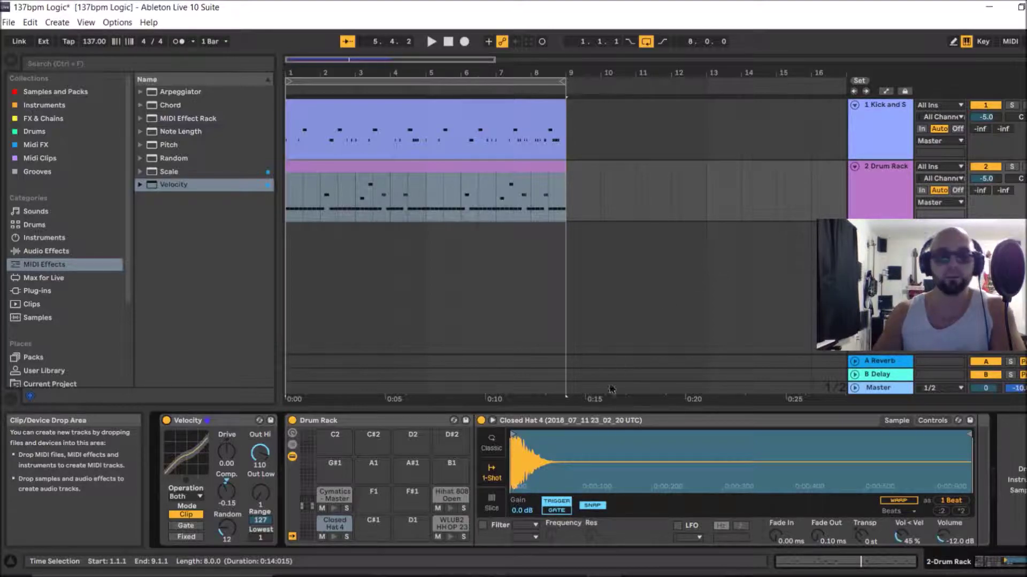
click(331, 496)
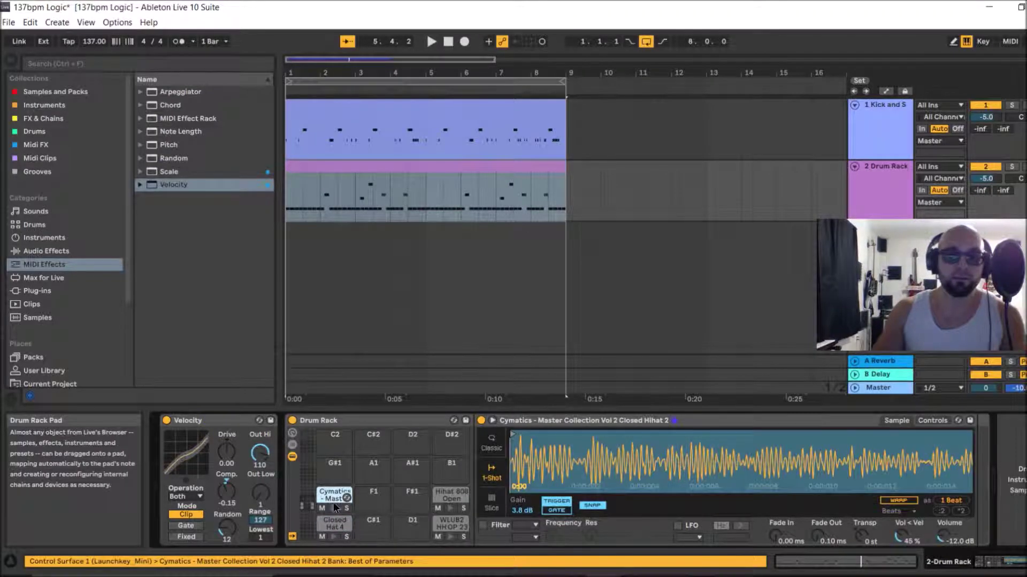
key(shift+Tab)
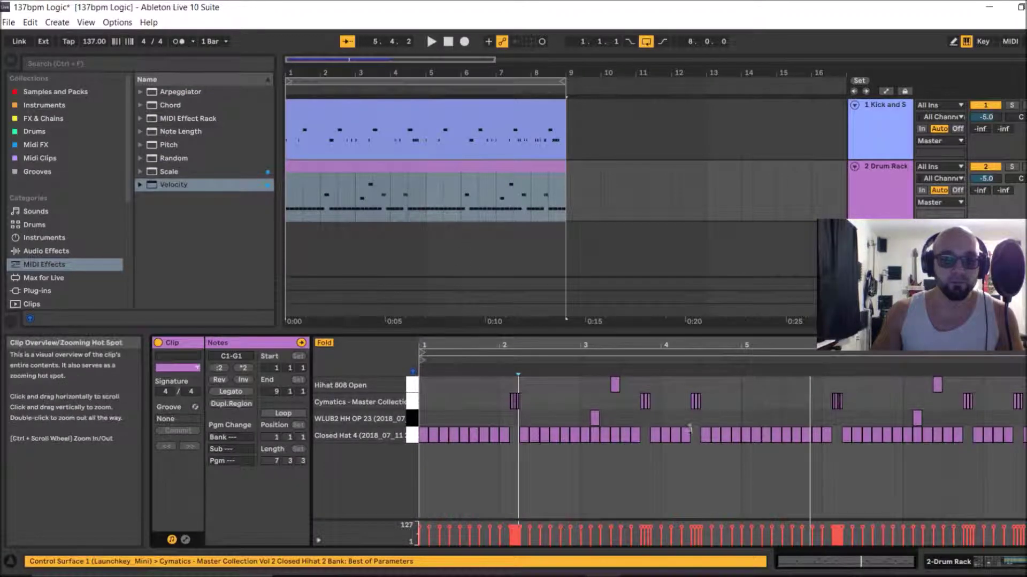
click(507, 365)
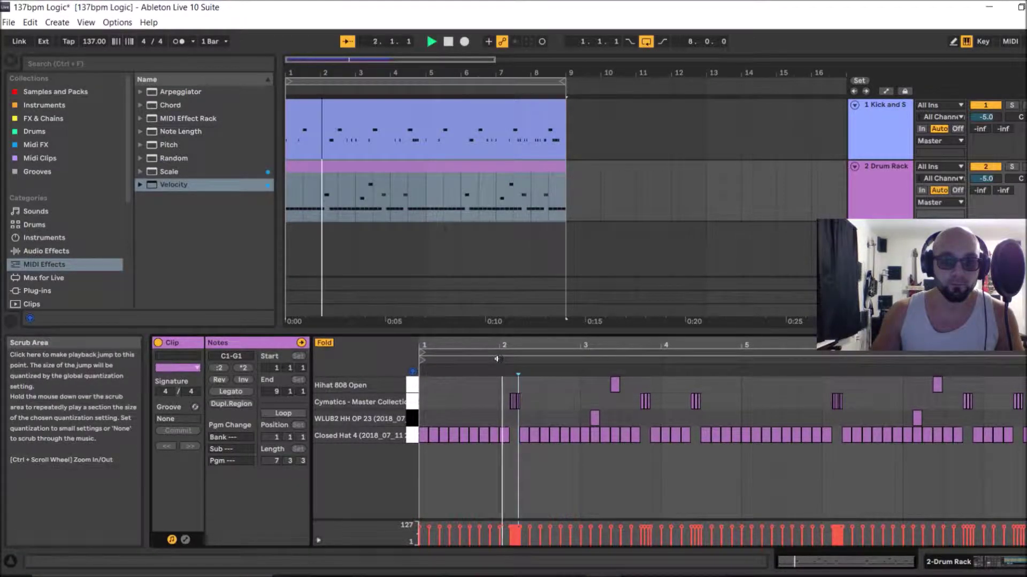
click(497, 360)
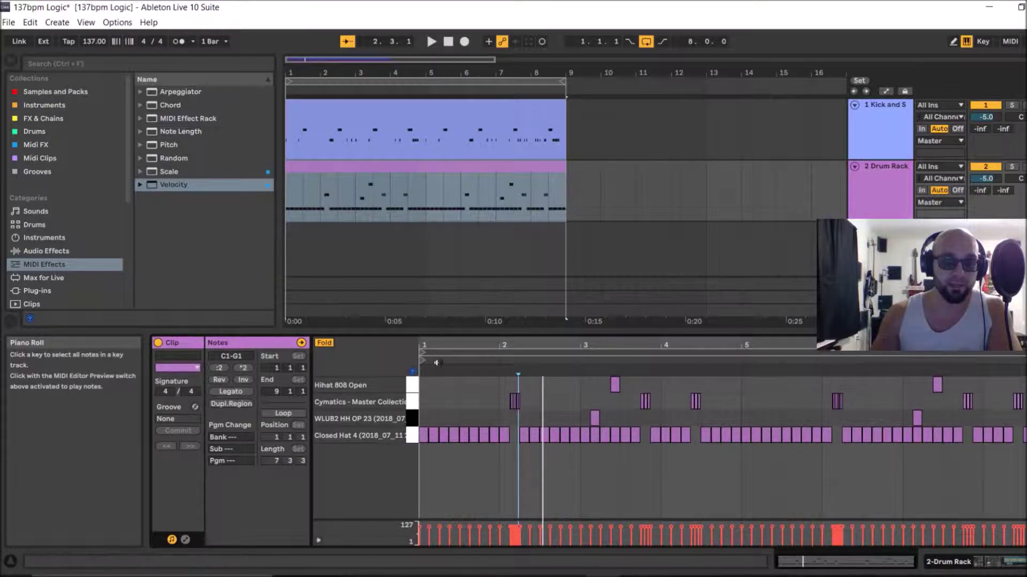
click(434, 363)
key(space)
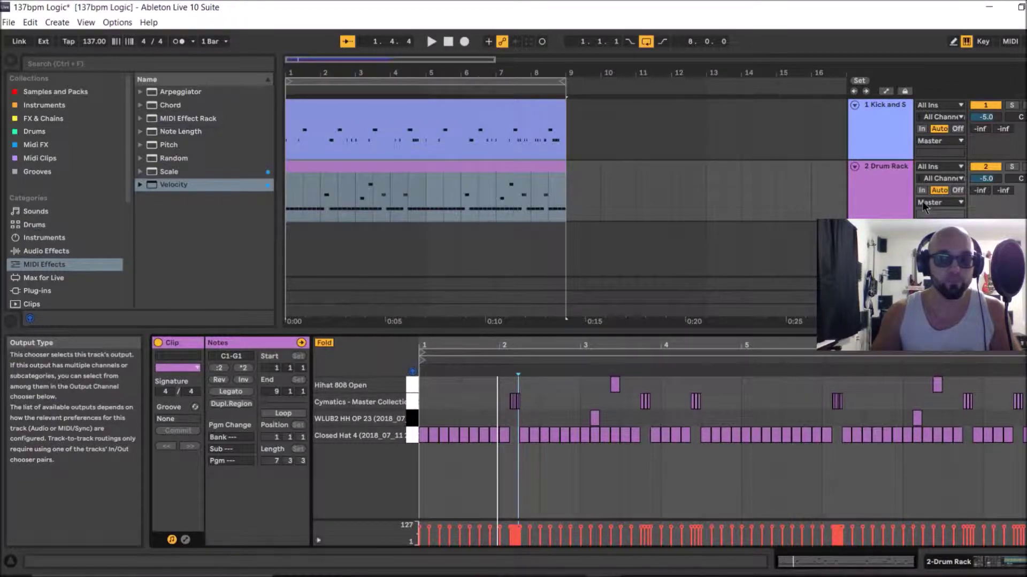
- Show the Drum Rack track's device chain and list the installed third-party plug-ins
click(900, 178)
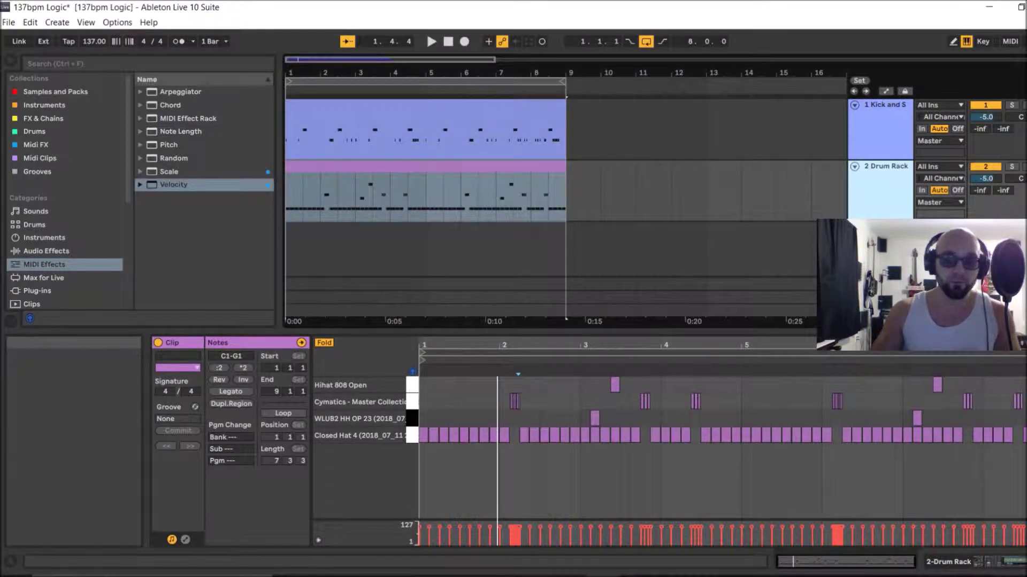
click(901, 178)
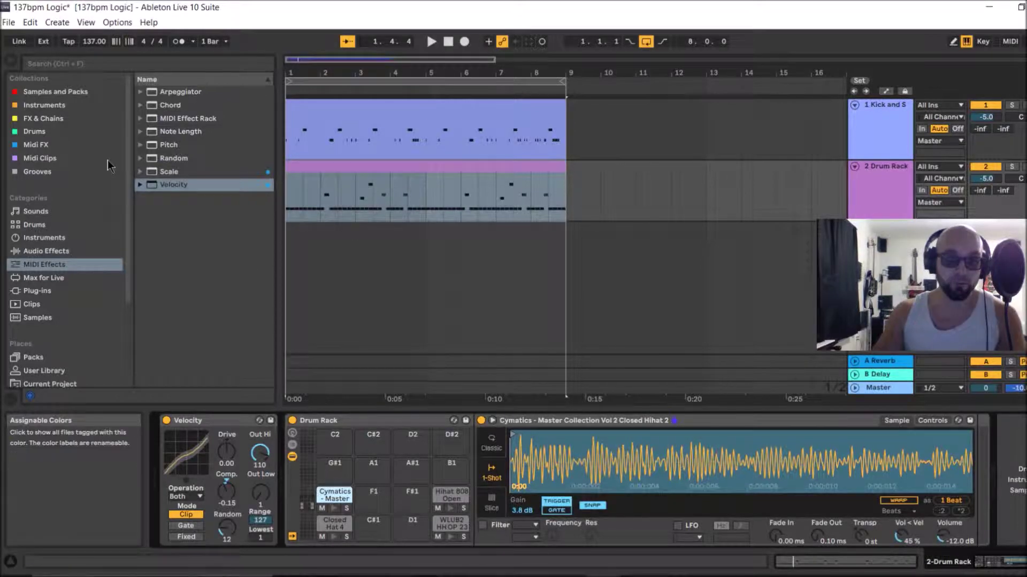
click(44, 292)
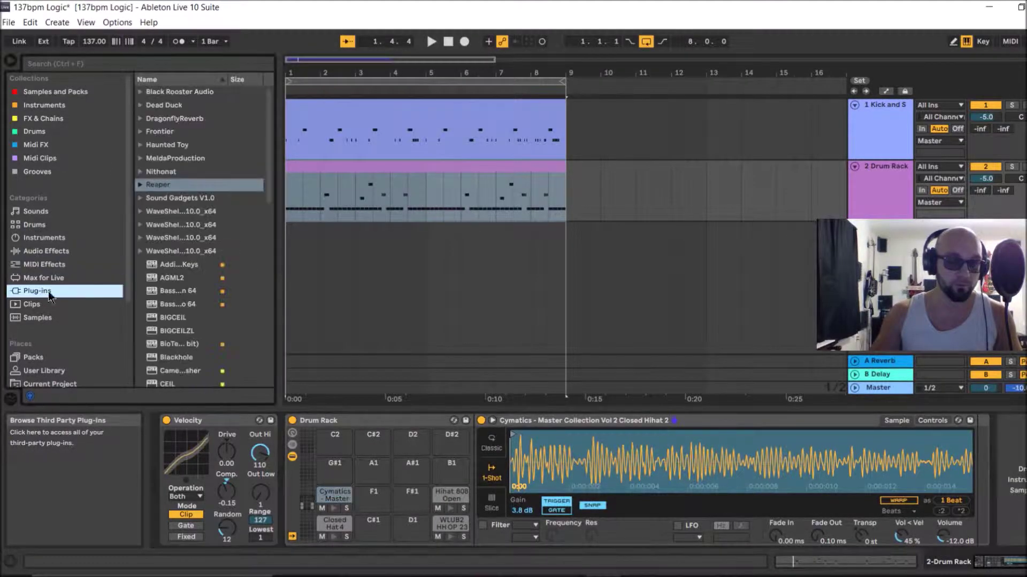
scroll(198, 294, down, 10)
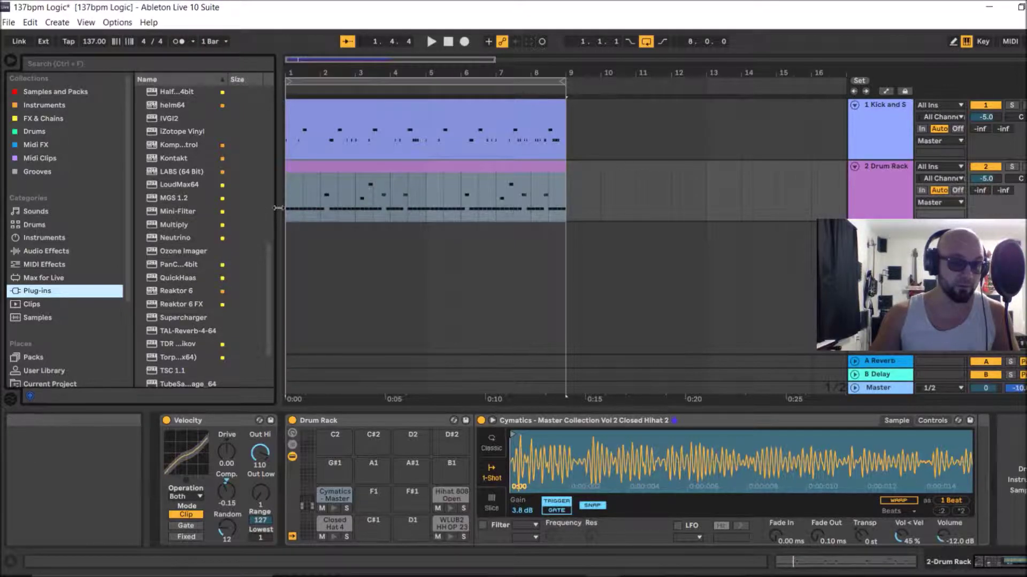
- Widen the browser and load PanCake2-64bit onto the Closed Hat 4 pad
drag(277, 210, 312, 209)
click(177, 264)
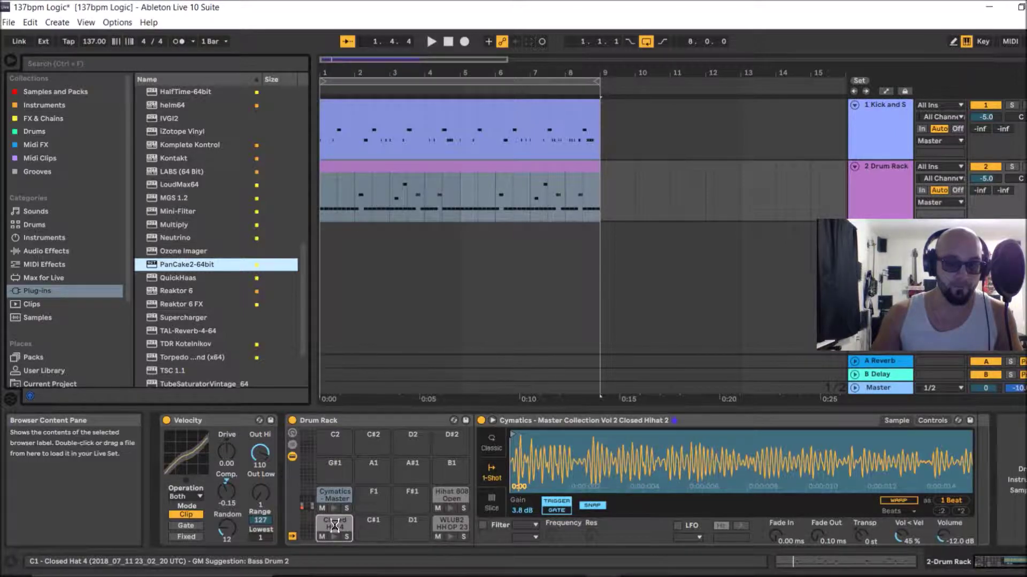
drag(335, 526, 334, 525)
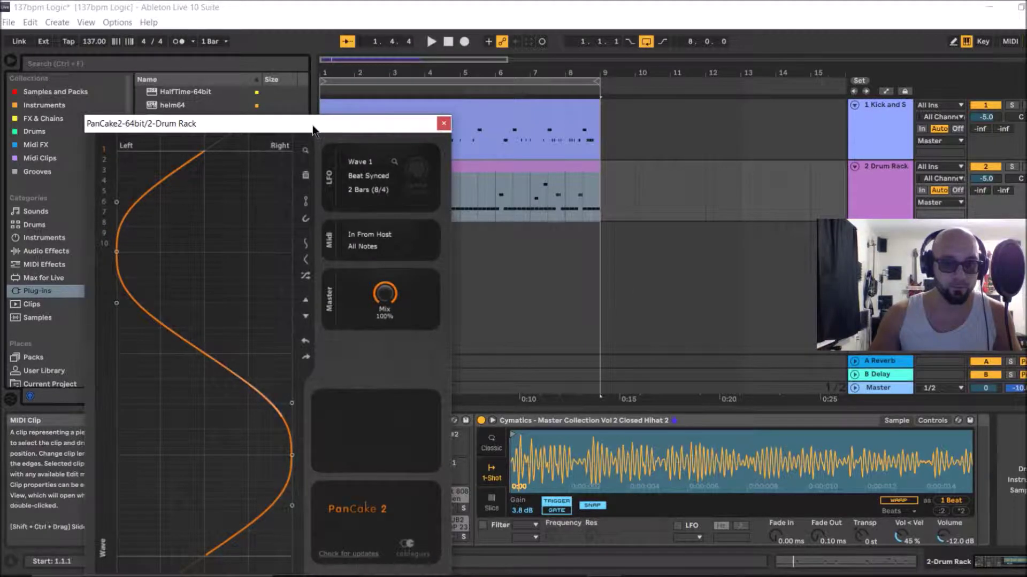
- Reopen the Closed Hat 4 pad's PanCake2 editor and move its window clear of the browser and rack
drag(313, 129, 377, 86)
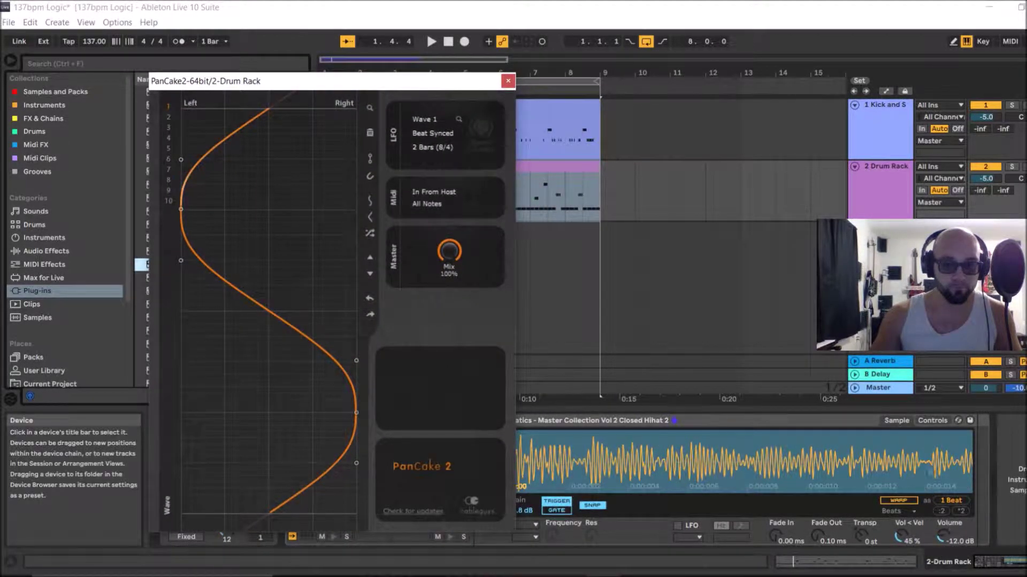
click(508, 80)
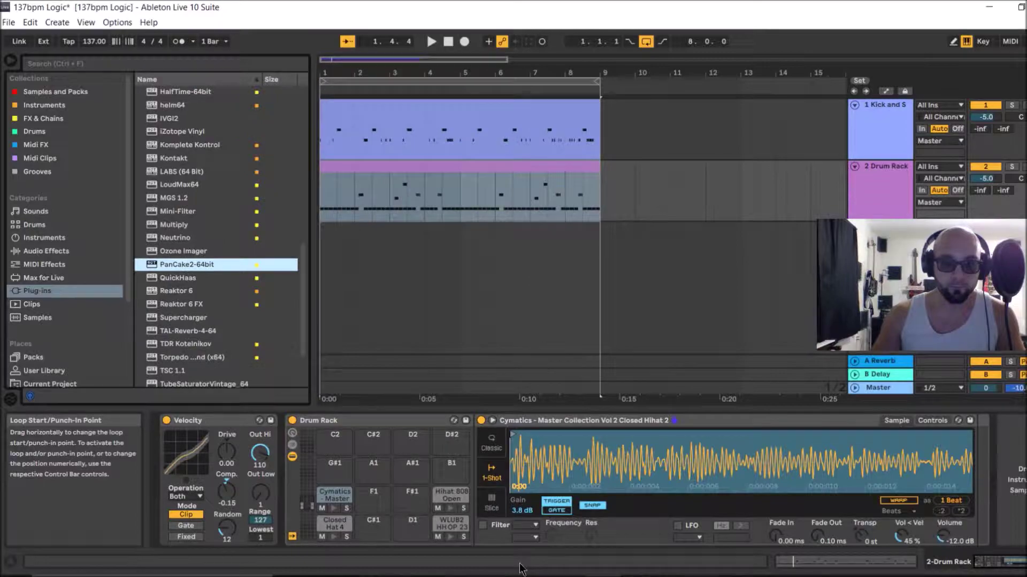
click(334, 526)
click(1003, 568)
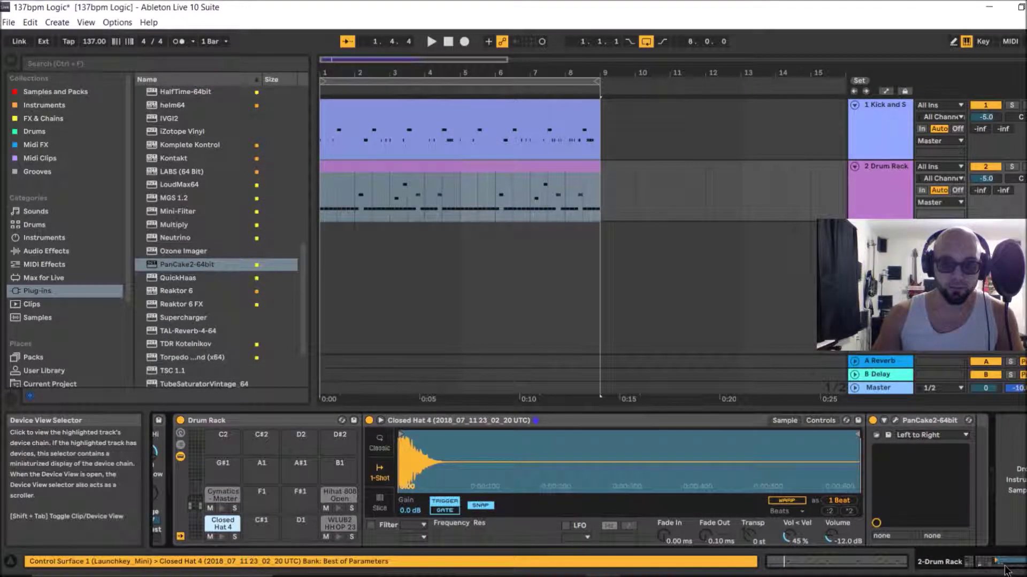
click(821, 421)
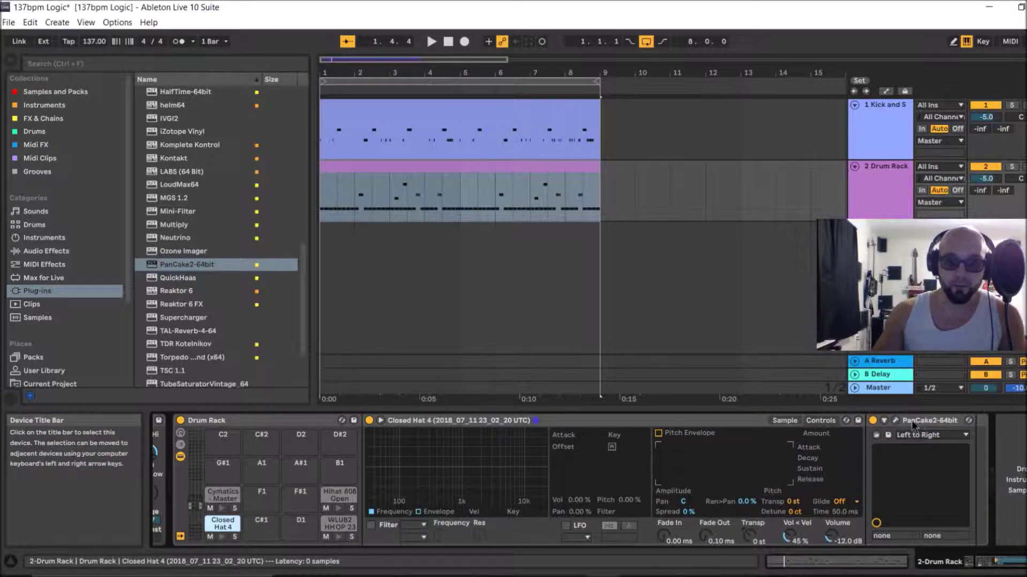
click(896, 422)
drag(422, 86, 883, 57)
- Solo Closed Hat 4, mute the kick and snare track, and set the PanCake LFO rate to 1/4
click(235, 538)
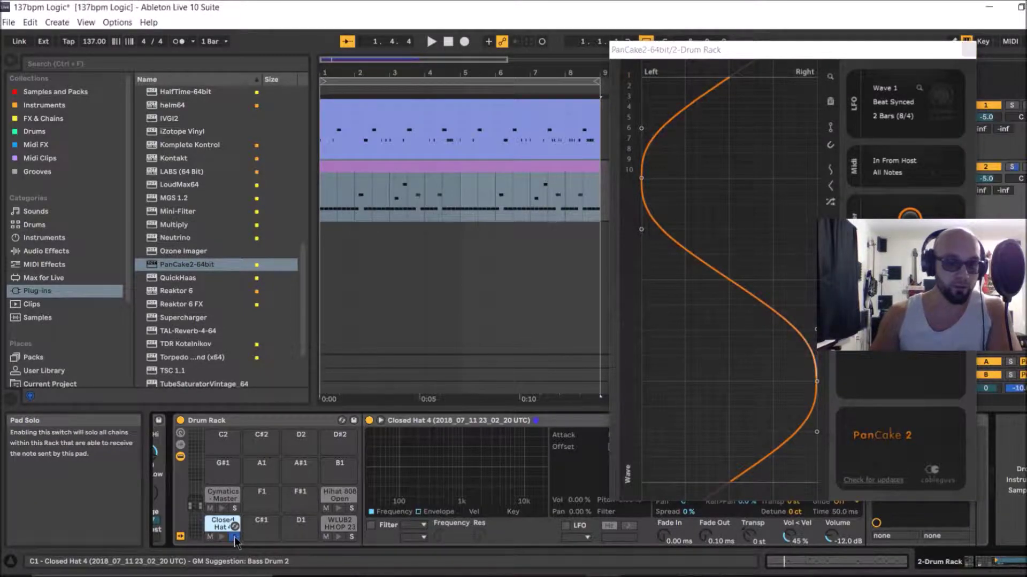
key(space)
click(989, 106)
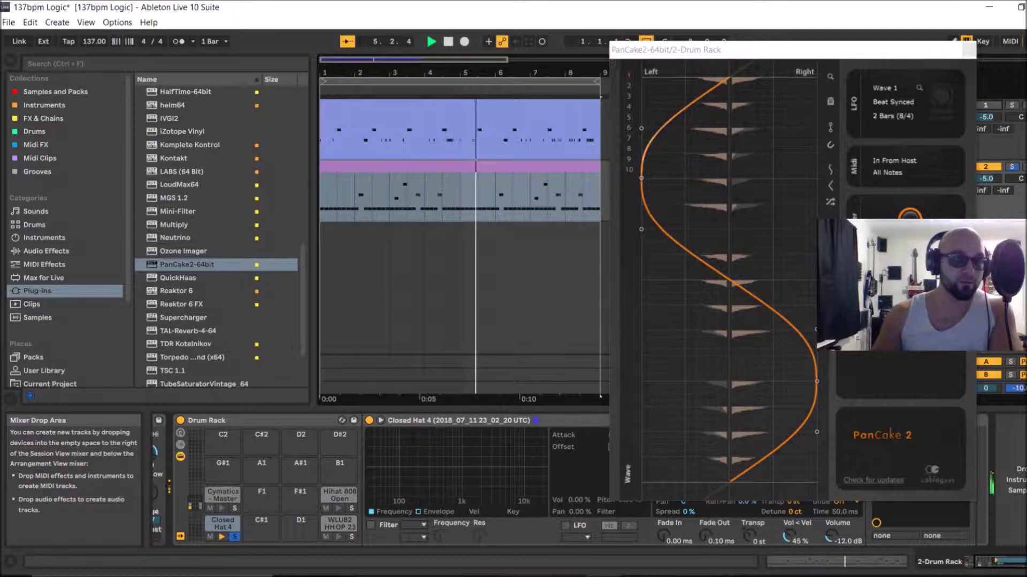
click(912, 117)
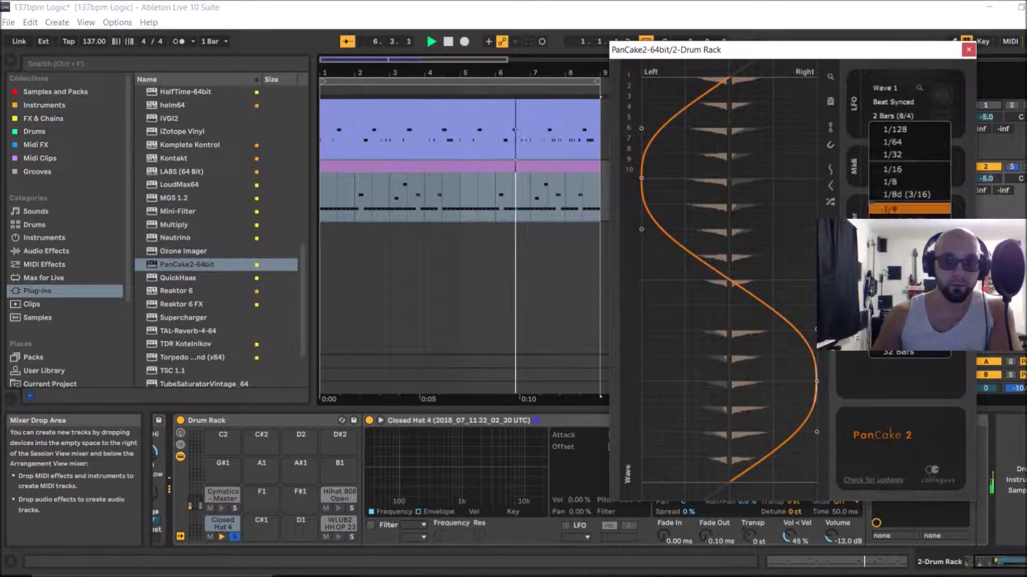
click(900, 210)
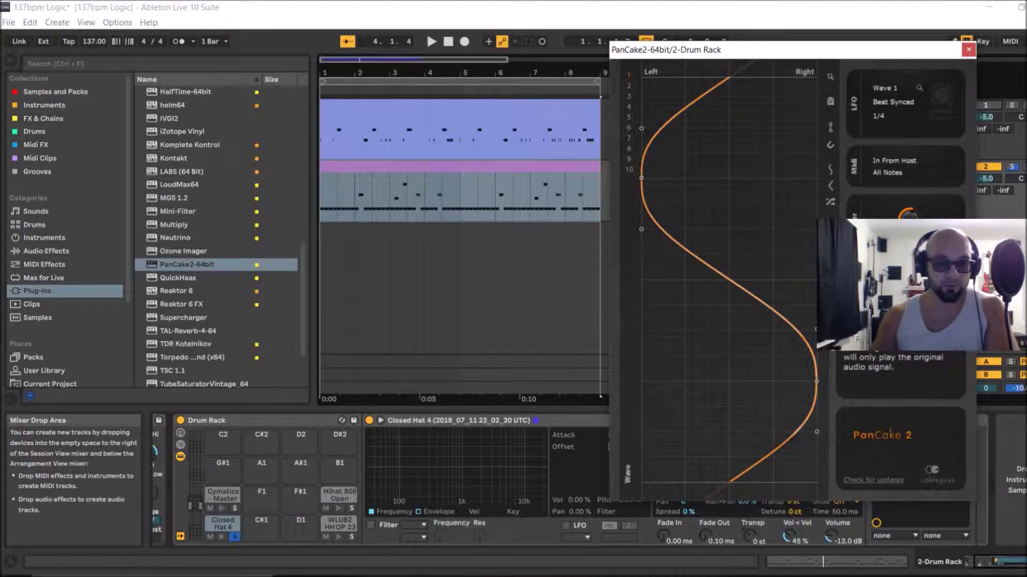
- Unsolo the hat and play the full beat through to hear the quarter-note panning
click(234, 537)
key(space)
key(space)
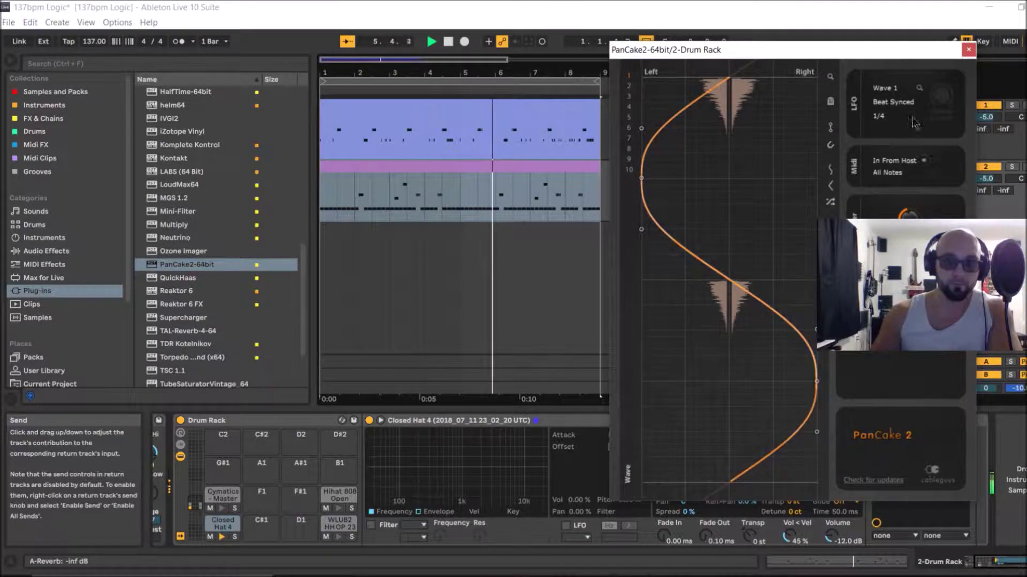
key(space)
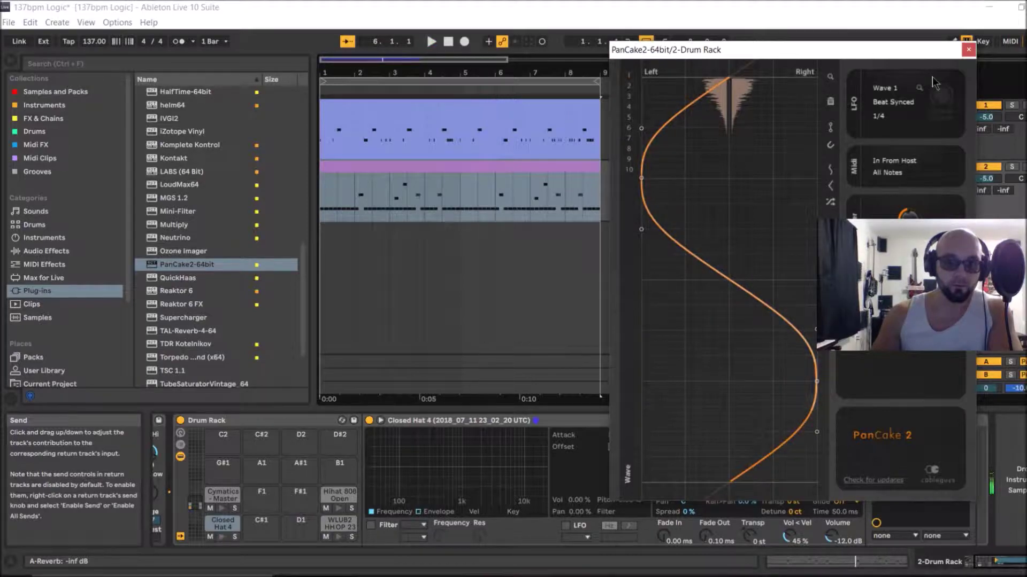
- Close the PanCake2 window and check the PanCake2 device on the Closed Hat 4 pad
click(968, 50)
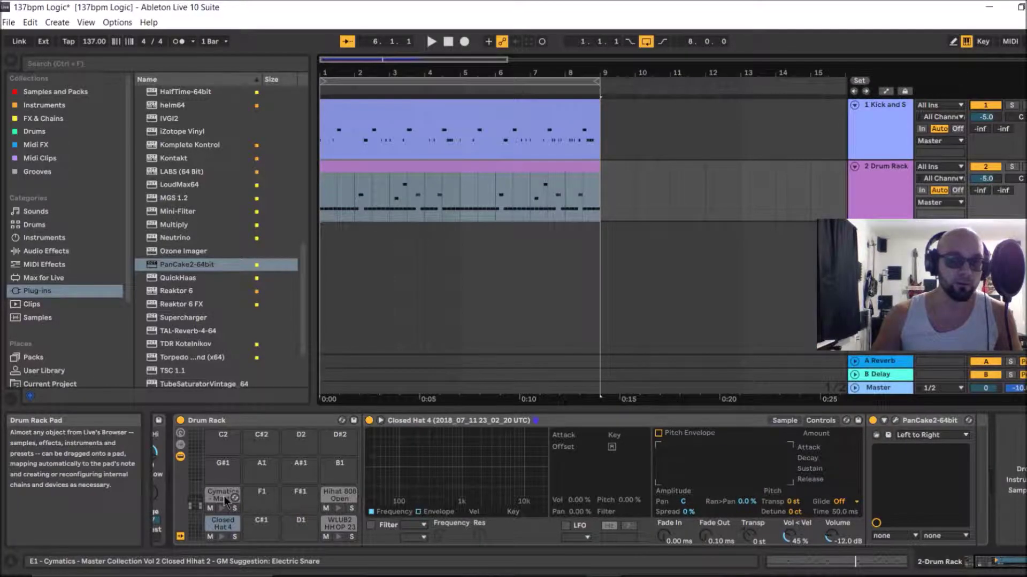
click(220, 521)
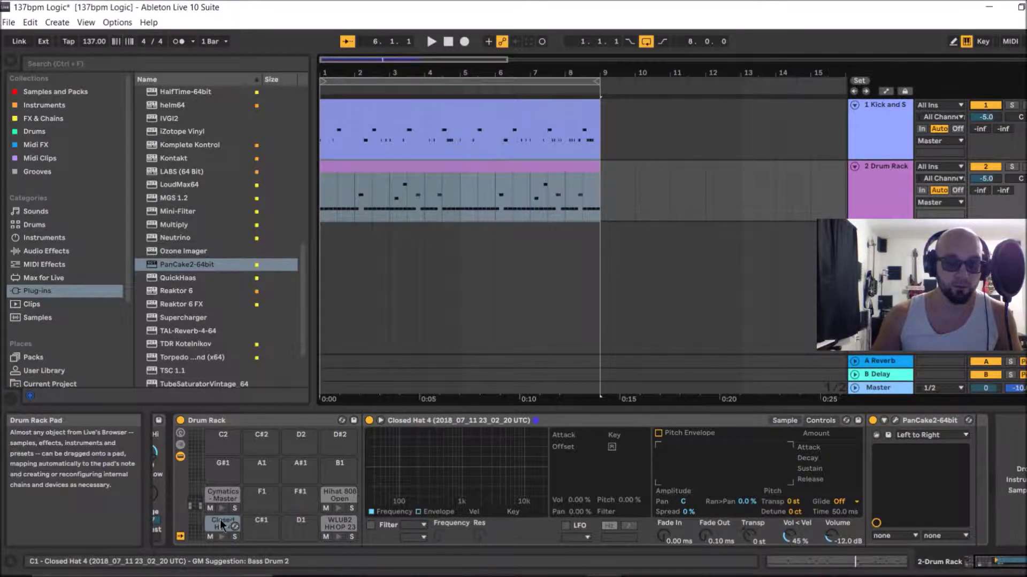
click(917, 422)
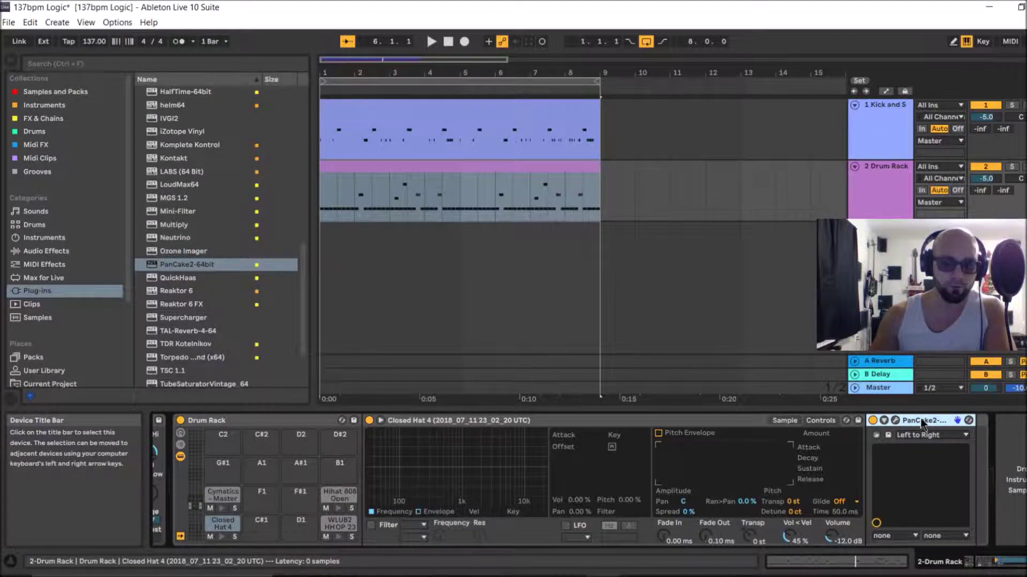
- Add PanCake2 to the end of the Cymatics hi-hat chain and play the beat
click(221, 496)
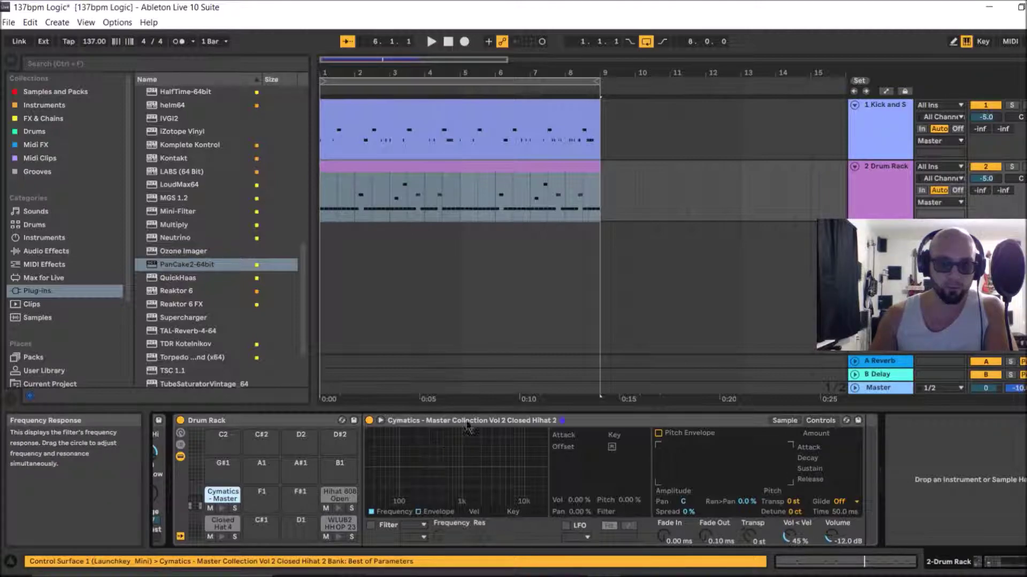
click(509, 421)
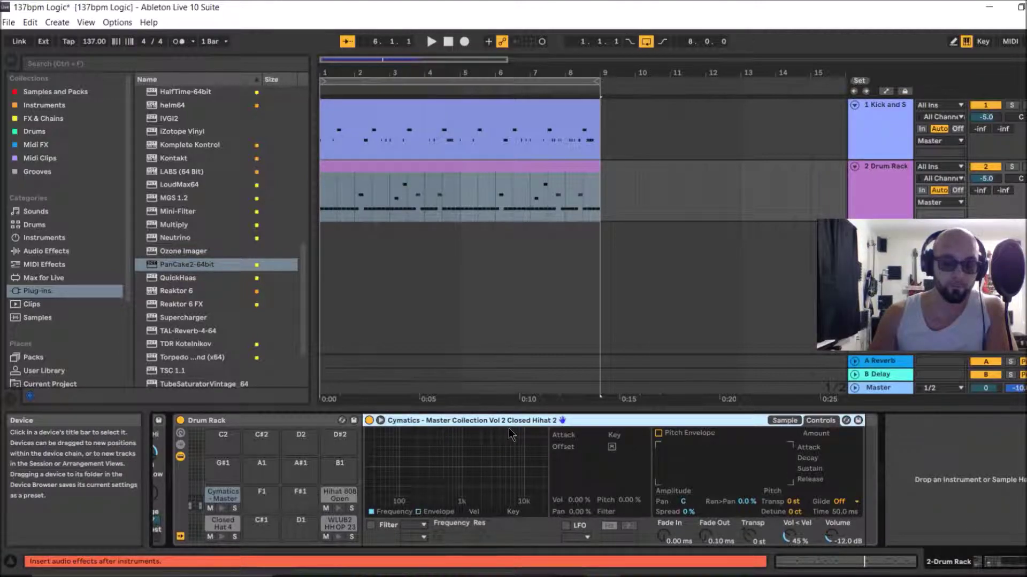
click(875, 447)
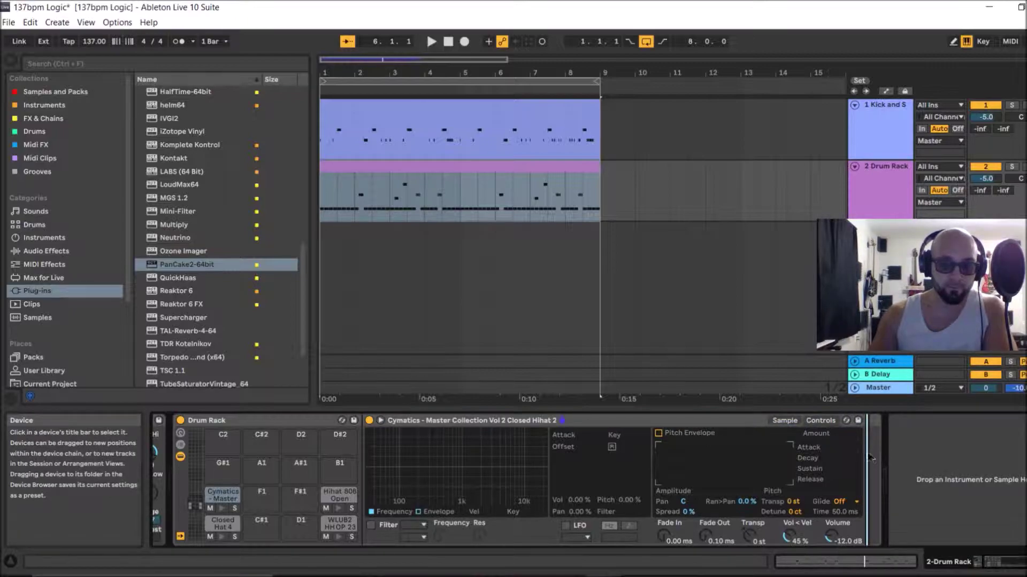
drag(861, 453, 861, 453)
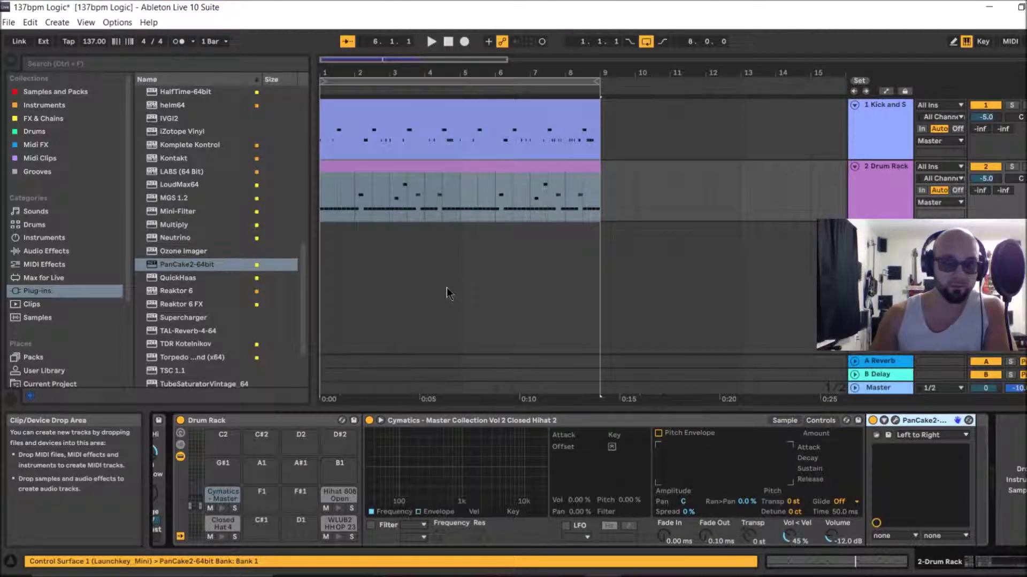
key(space)
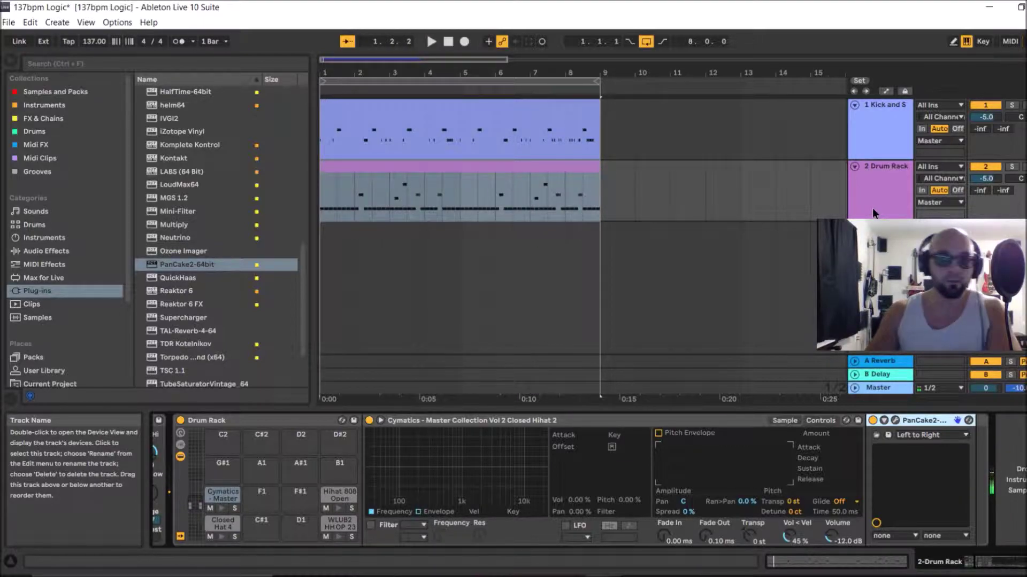
- Switch to Session View and unfold the Kick and Snare CP chains, viewing the kick and Snare Urban 23 chains
key(Tab)
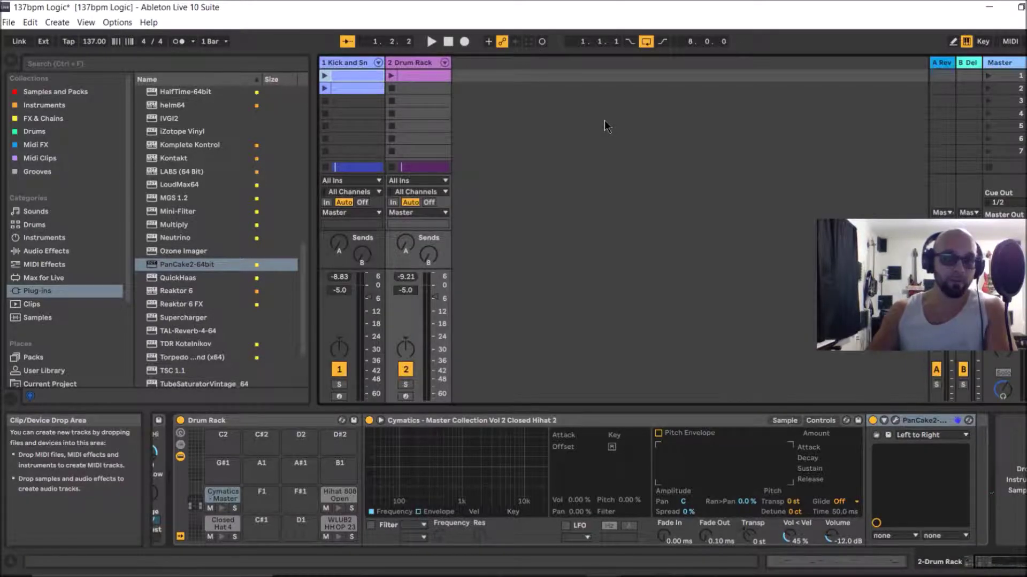
click(377, 63)
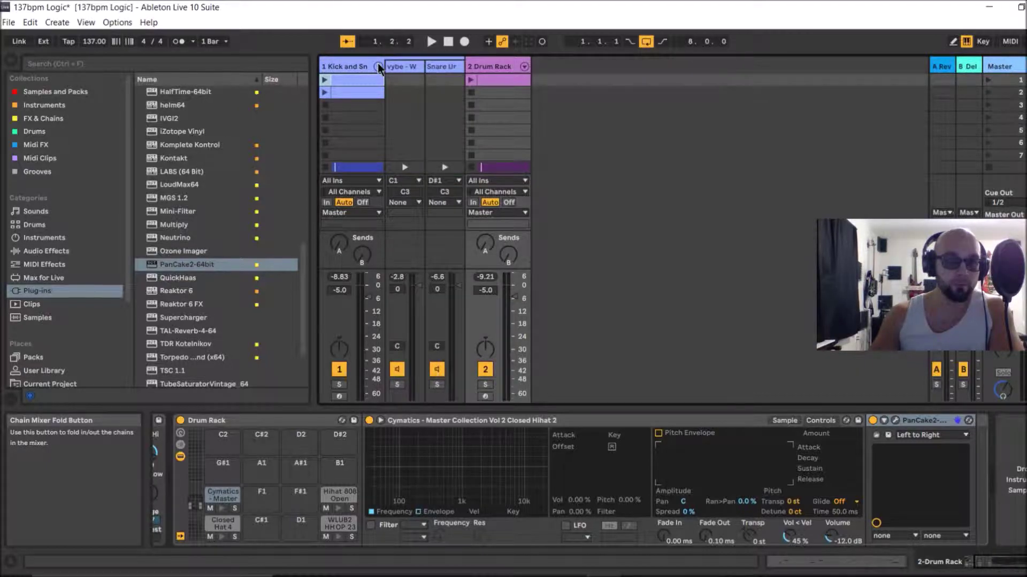
click(407, 66)
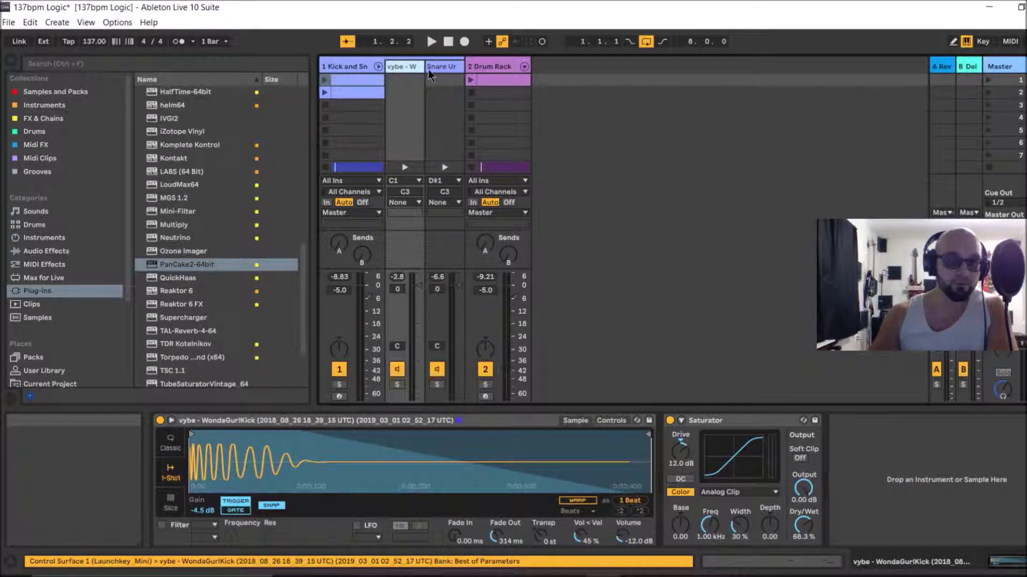
click(438, 69)
click(416, 74)
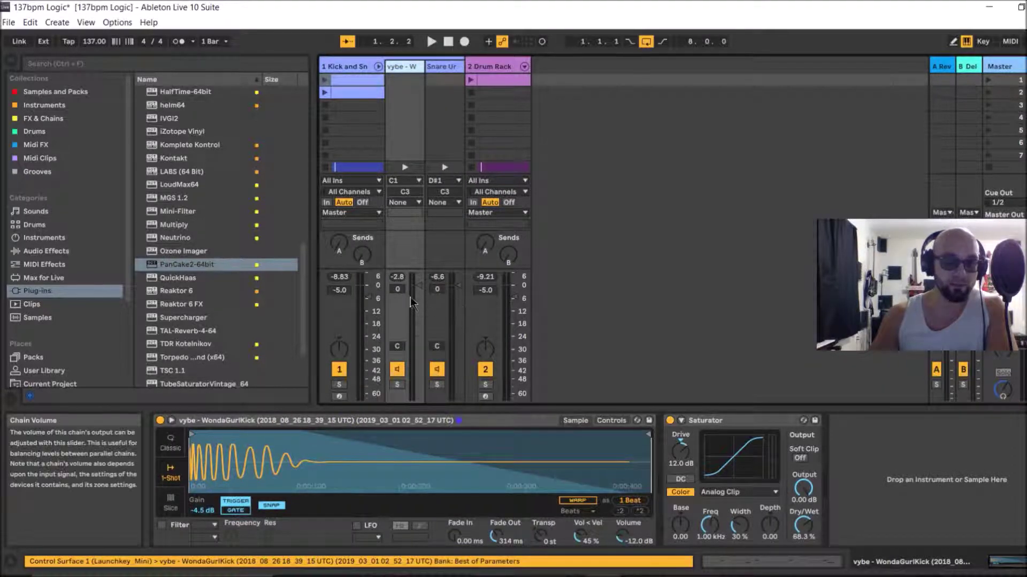
click(445, 88)
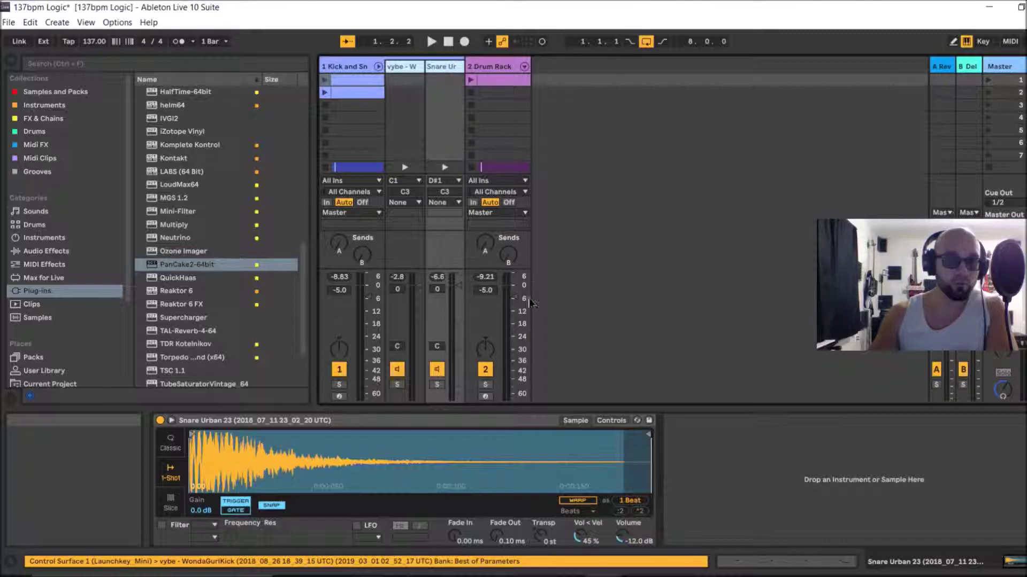
- Play the beat, lower the kick and snare chain volumes, then reset them to 0 dB
key(space)
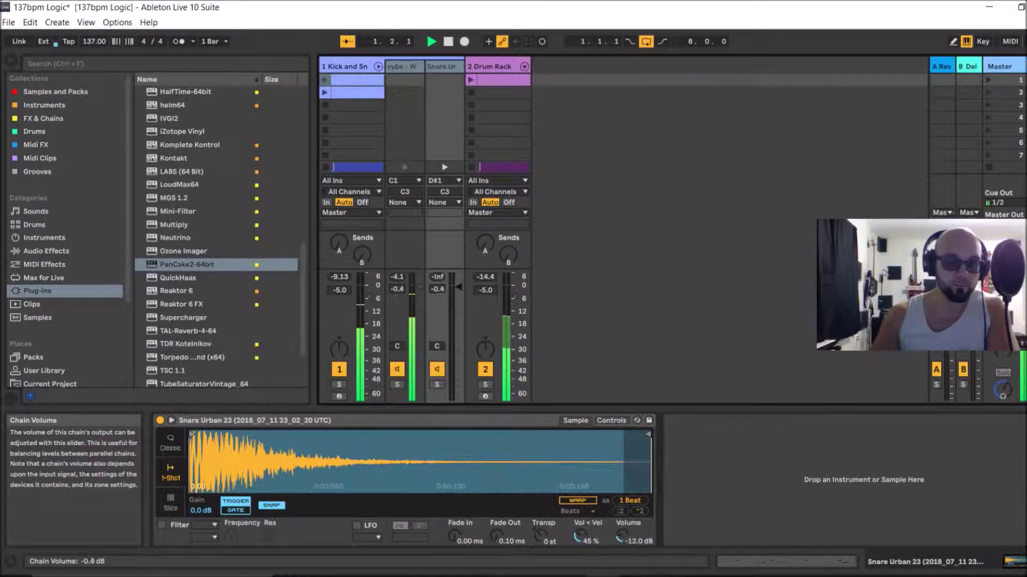
drag(459, 290, 459, 320)
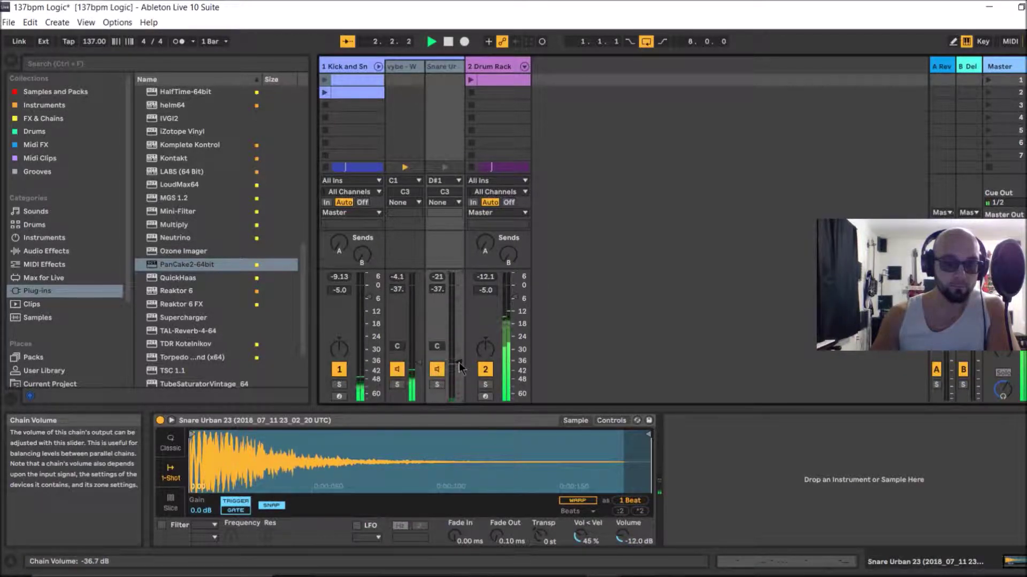
key(Delete)
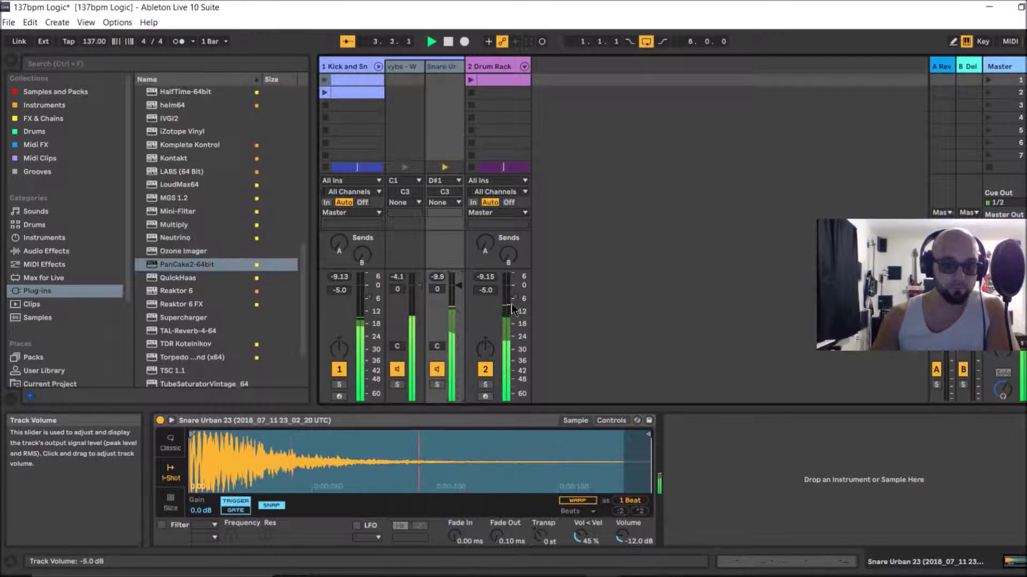
- Flip between the kick and snare chains' devices, then fold the chains away
click(402, 69)
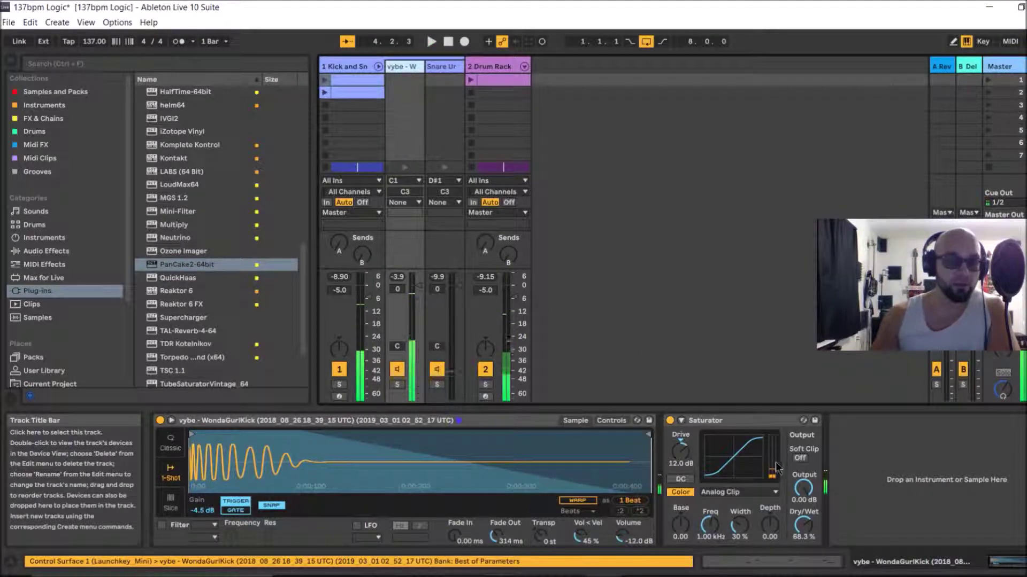
click(441, 69)
click(417, 69)
click(430, 75)
click(410, 72)
click(378, 66)
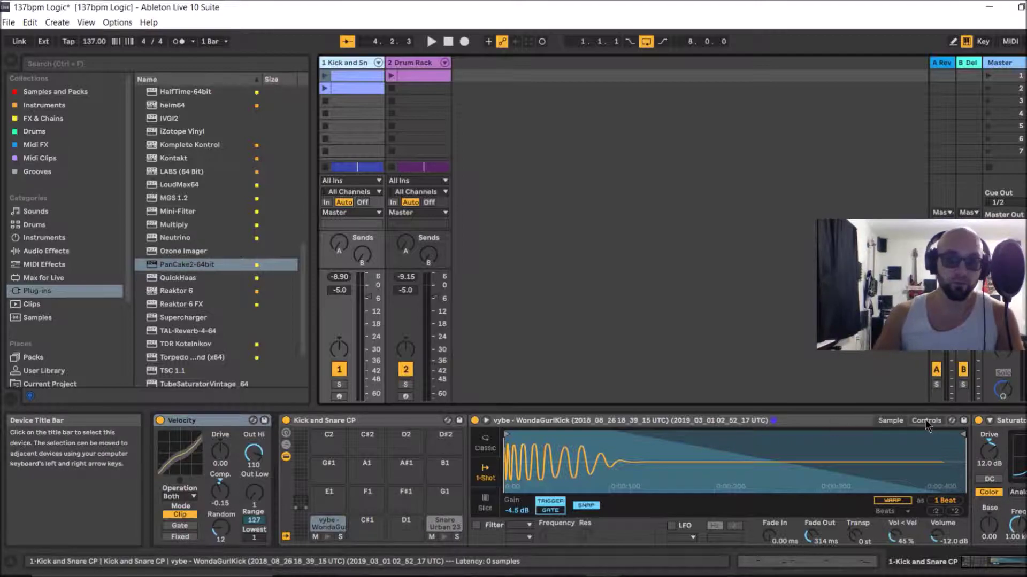
- Open the Drum Rack's Closed Hat 4 sampler, view its waveform, audition it, and return to its controls
click(415, 64)
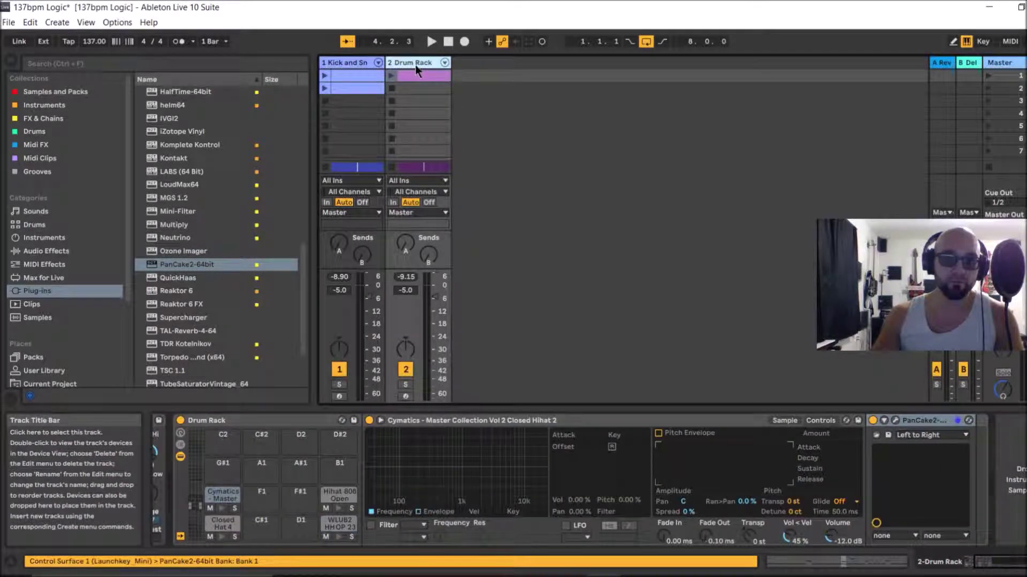
click(221, 523)
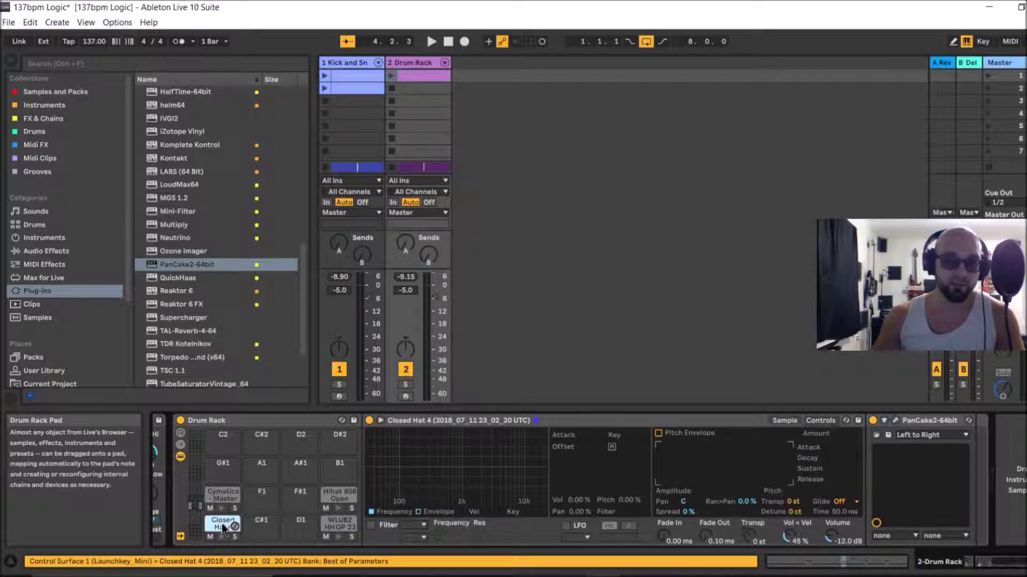
right_click(454, 420)
key(Escape)
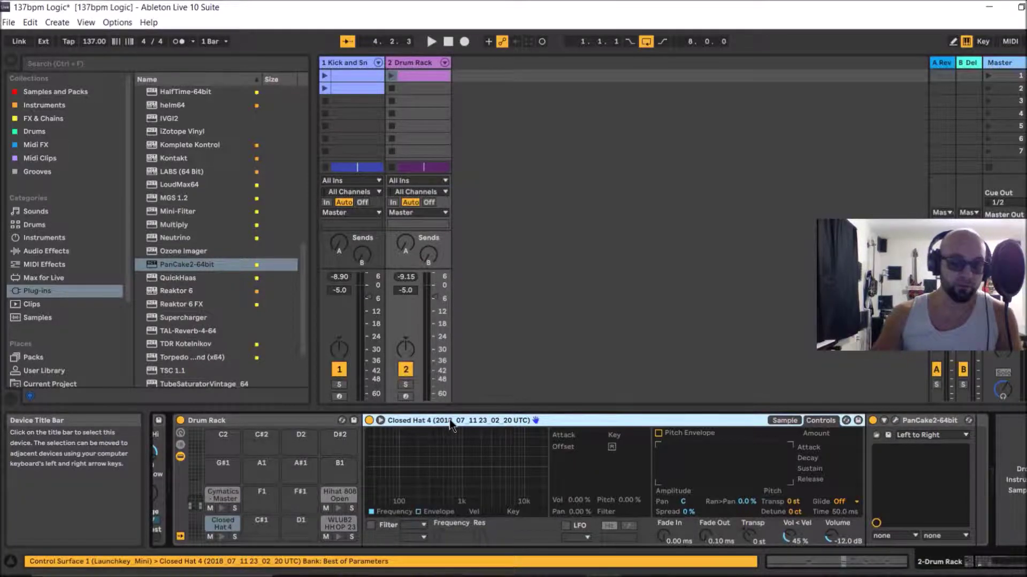
click(784, 420)
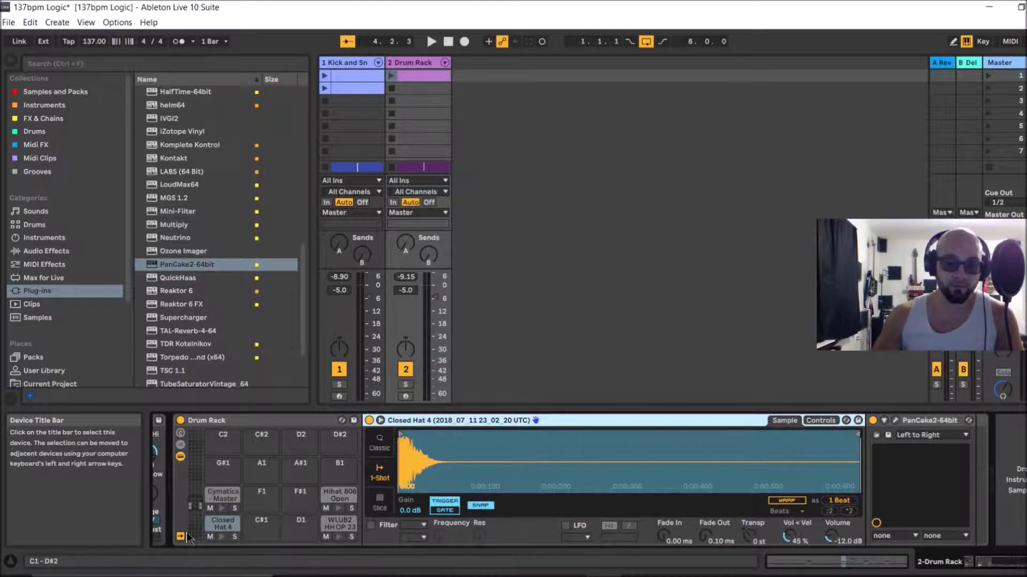
click(223, 538)
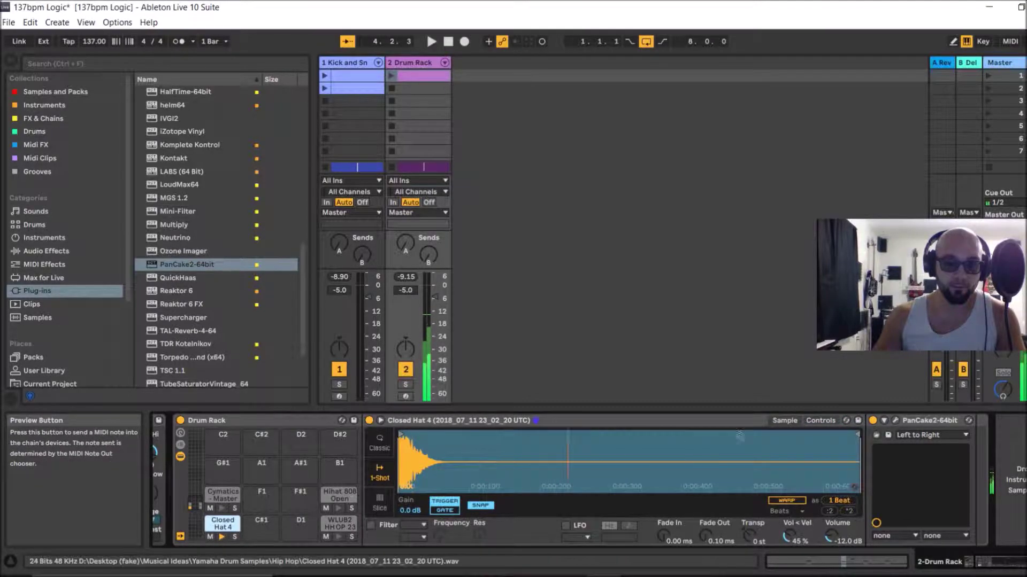
click(821, 420)
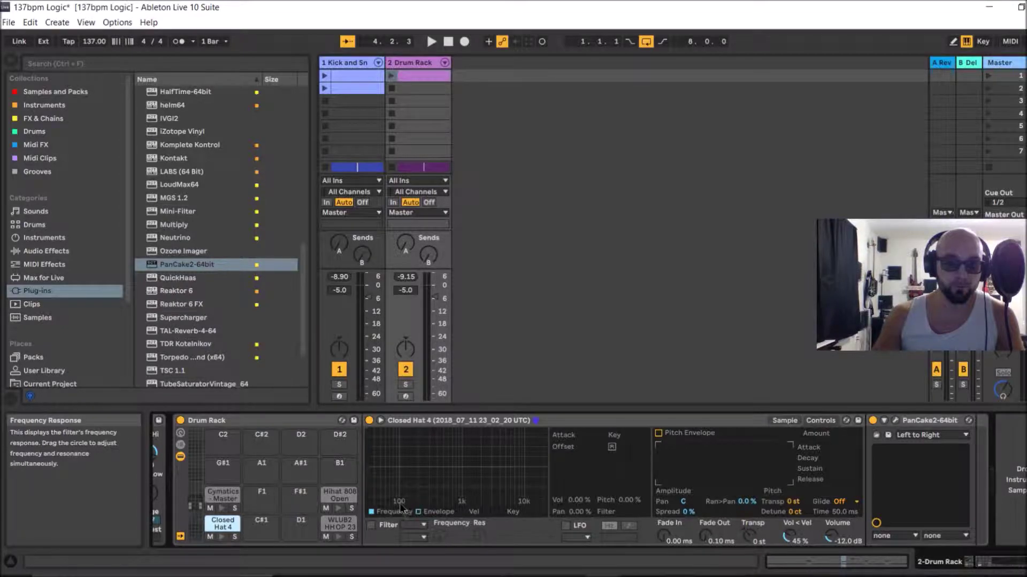
- Enable Simpler's filter on Closed Hat 4, set it to high-pass, and lower the cutoff
click(370, 526)
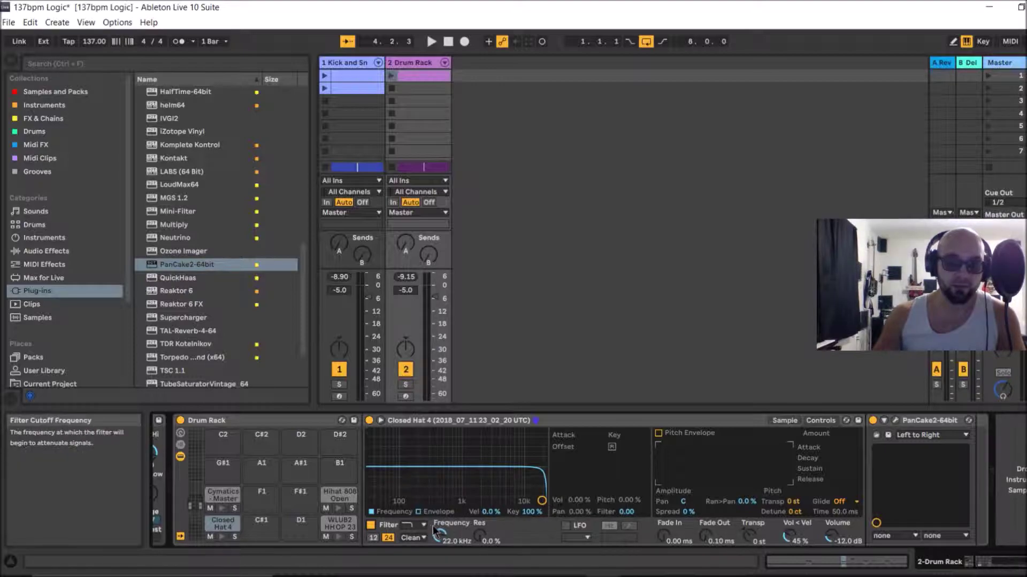
click(412, 526)
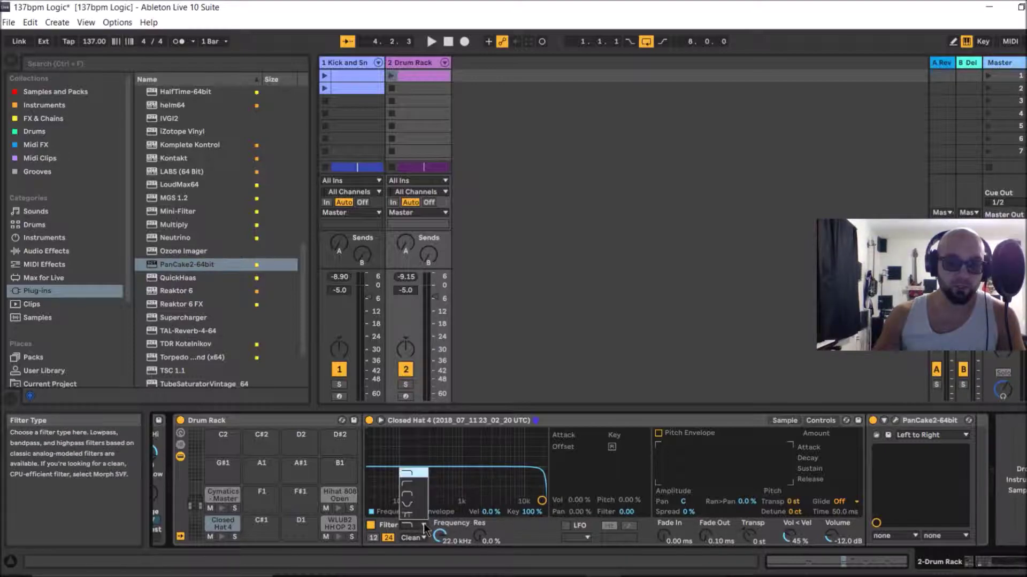
click(408, 484)
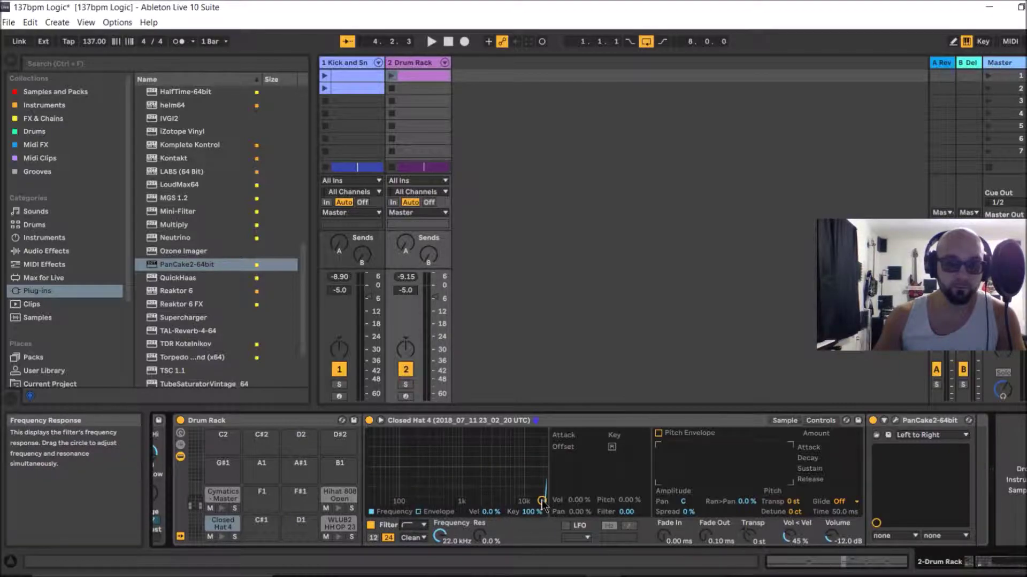
drag(542, 503, 388, 492)
- Solo the Closed Hat 4 pad and sweep the cutoff up to about 6.21 kHz during playback
click(234, 536)
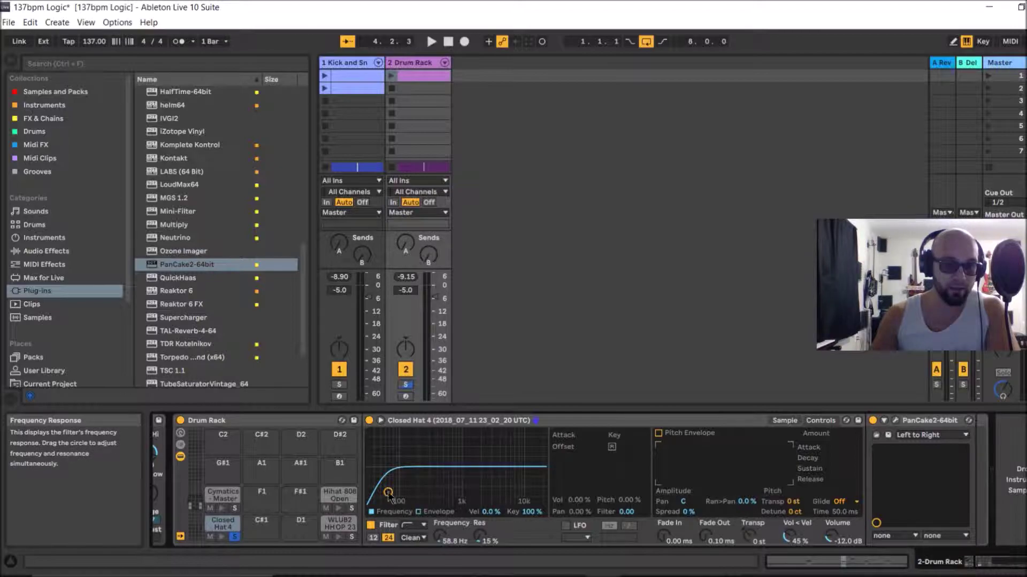
key(space)
click(339, 369)
drag(387, 492, 443, 491)
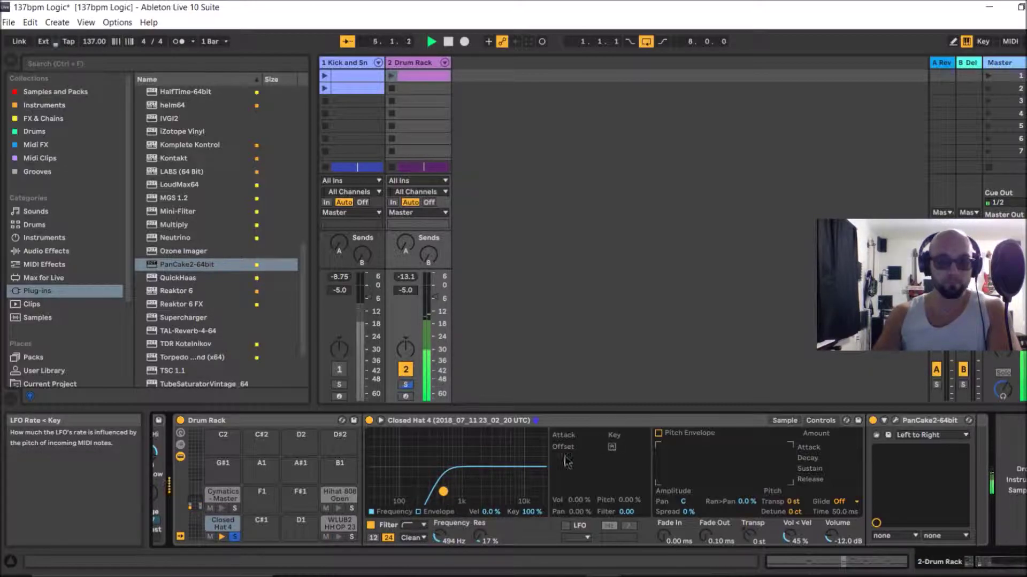
drag(446, 490, 510, 493)
key(space)
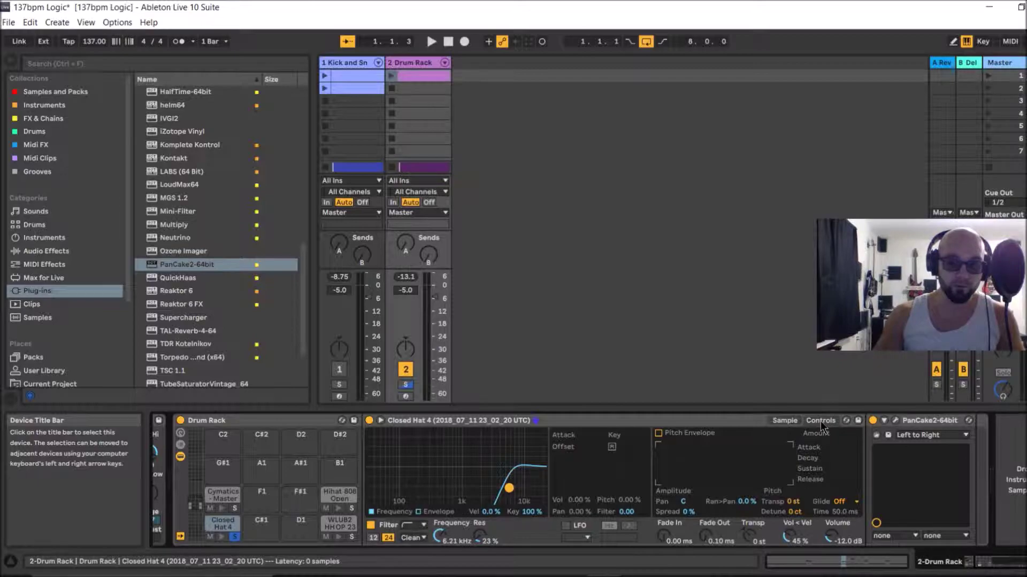
- Audition the hat transposed +4, then +7 semitones, with the cutoff dropped to about 159 Hz
click(794, 502)
key(space)
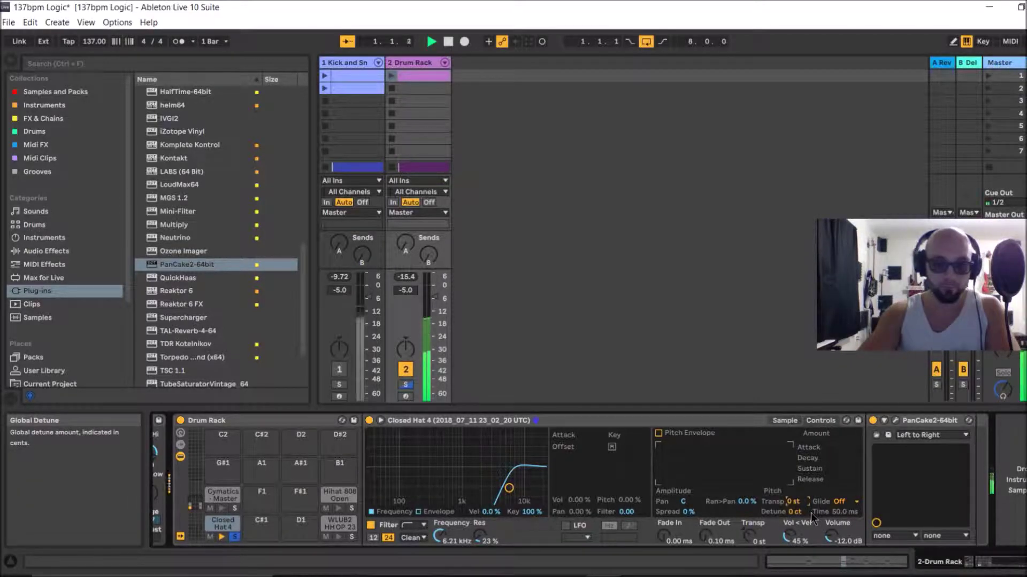
text(4)
key(Return)
text(7)
key(Return)
drag(509, 488, 415, 489)
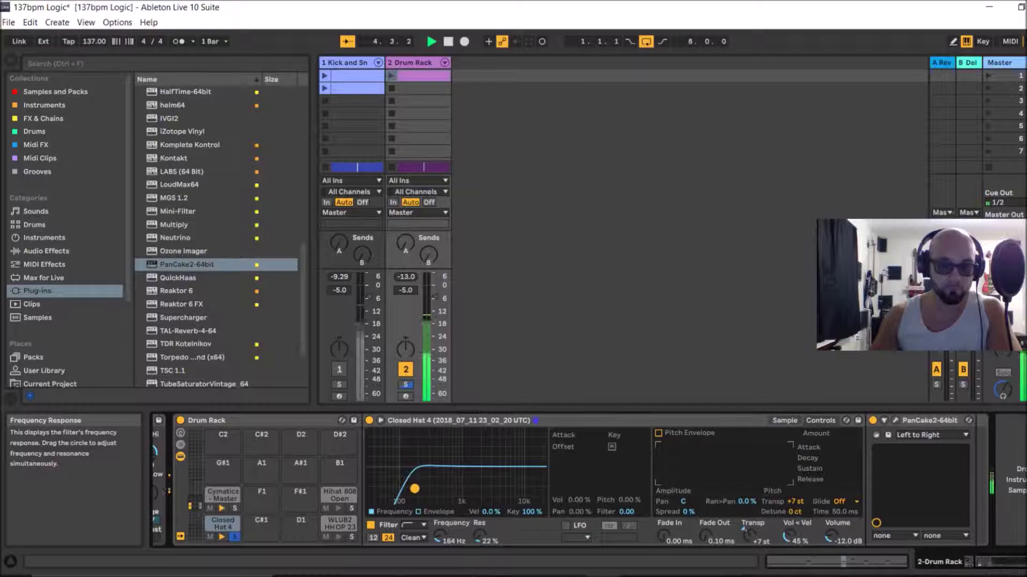
- Reset transposition to 0 st and set the high-pass cutoff to 565 Hz, 18% resonance
click(795, 503)
key(Delete)
key(space)
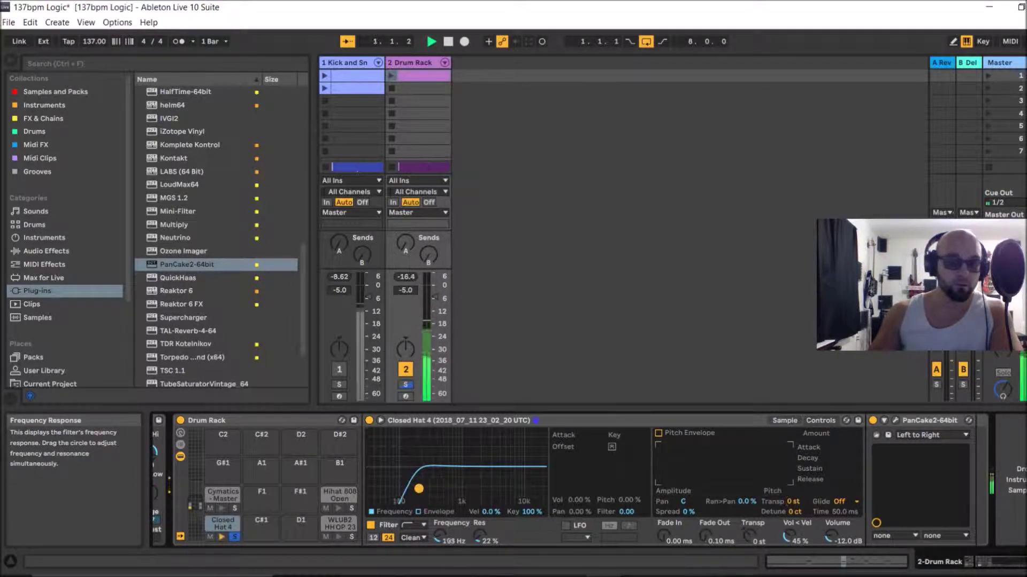
drag(415, 489, 447, 492)
key(space)
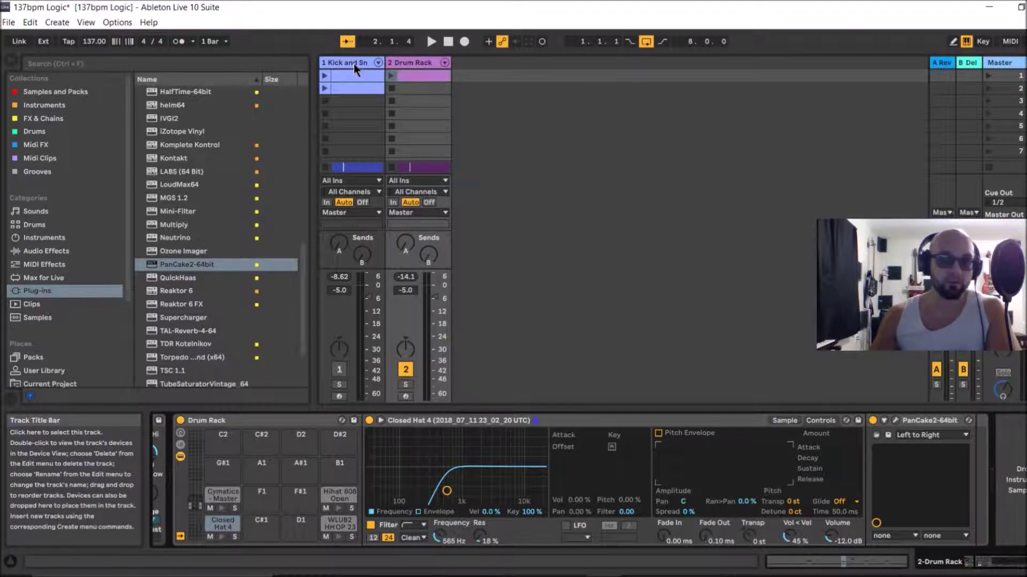
- Switch back to Arrangement View and select the Kick and Snare clip
key(Tab)
click(400, 126)
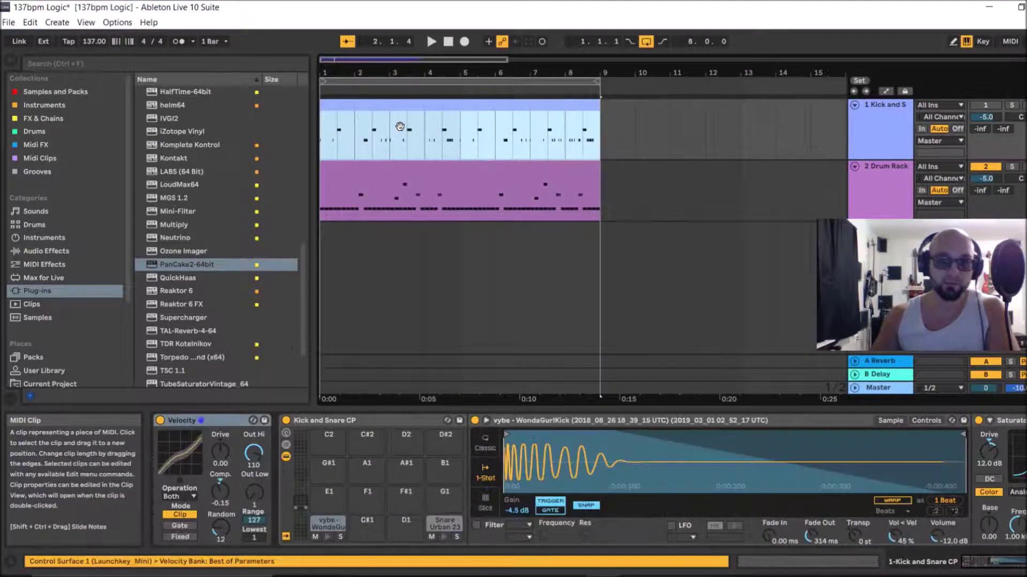